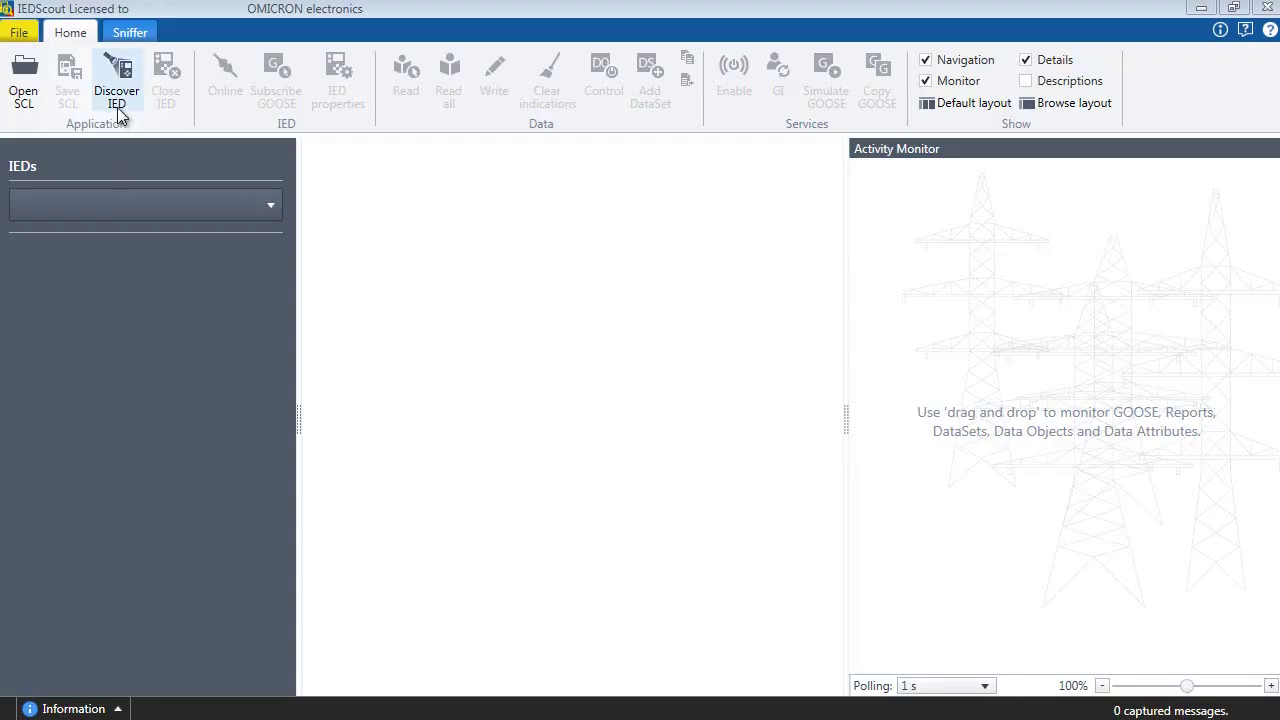
- Discover the IED at 192.168.210.110 using advanced parameters, then discover 192.168.210.101
{"action": "left_click", "coordinate": [120, 100]}
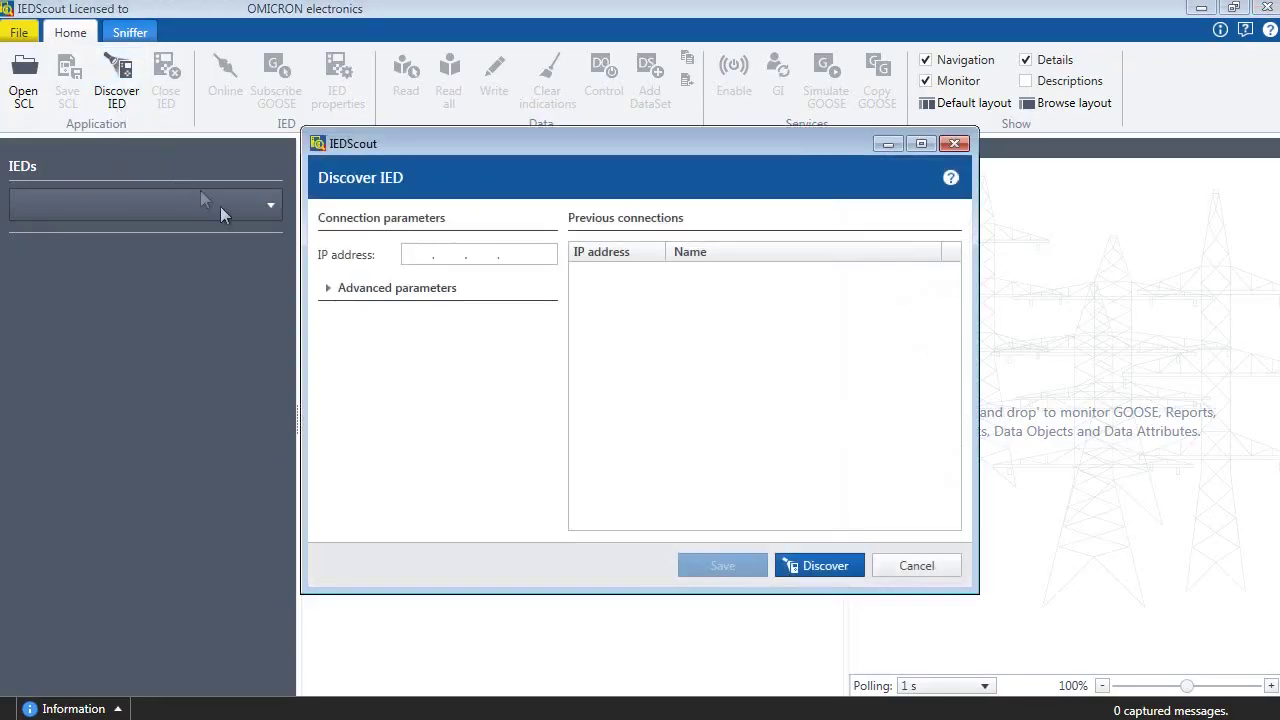
{"action": "left_click", "coordinate": [330, 291]}
{"action": "left_click", "coordinate": [404, 256]}
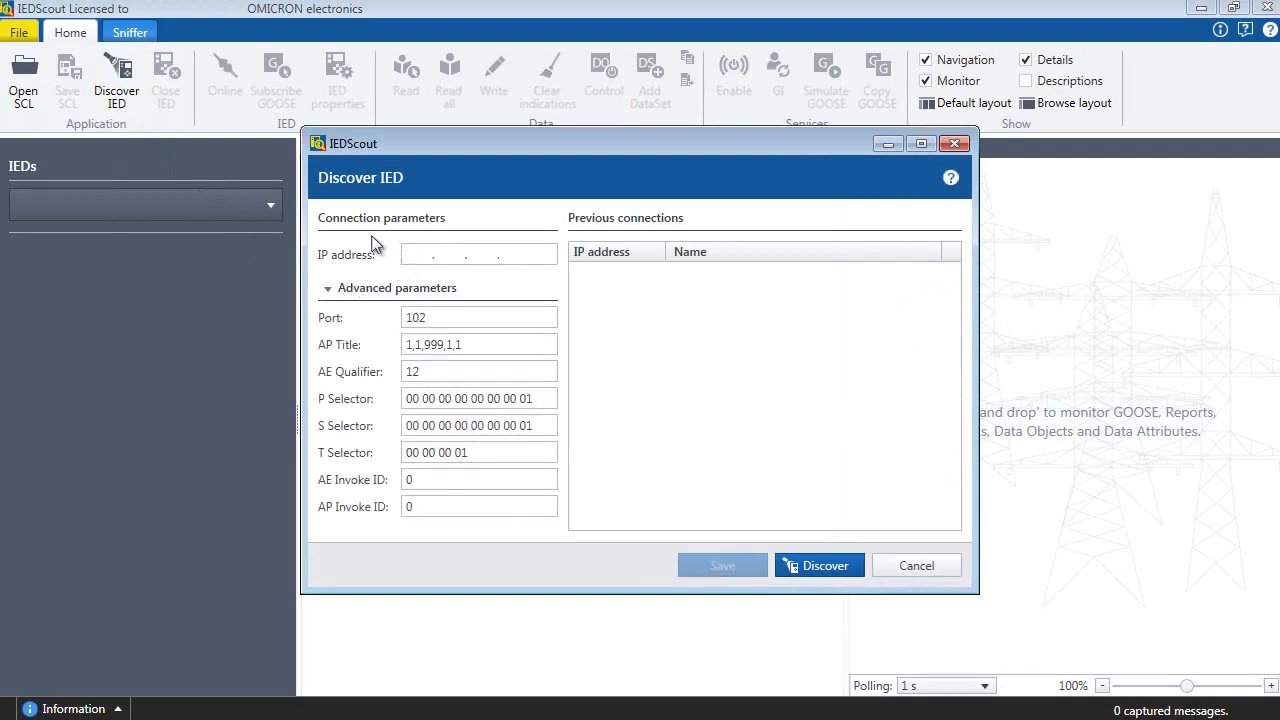
{"action": "type", "text": "192 . 168 . 210 . 110"}
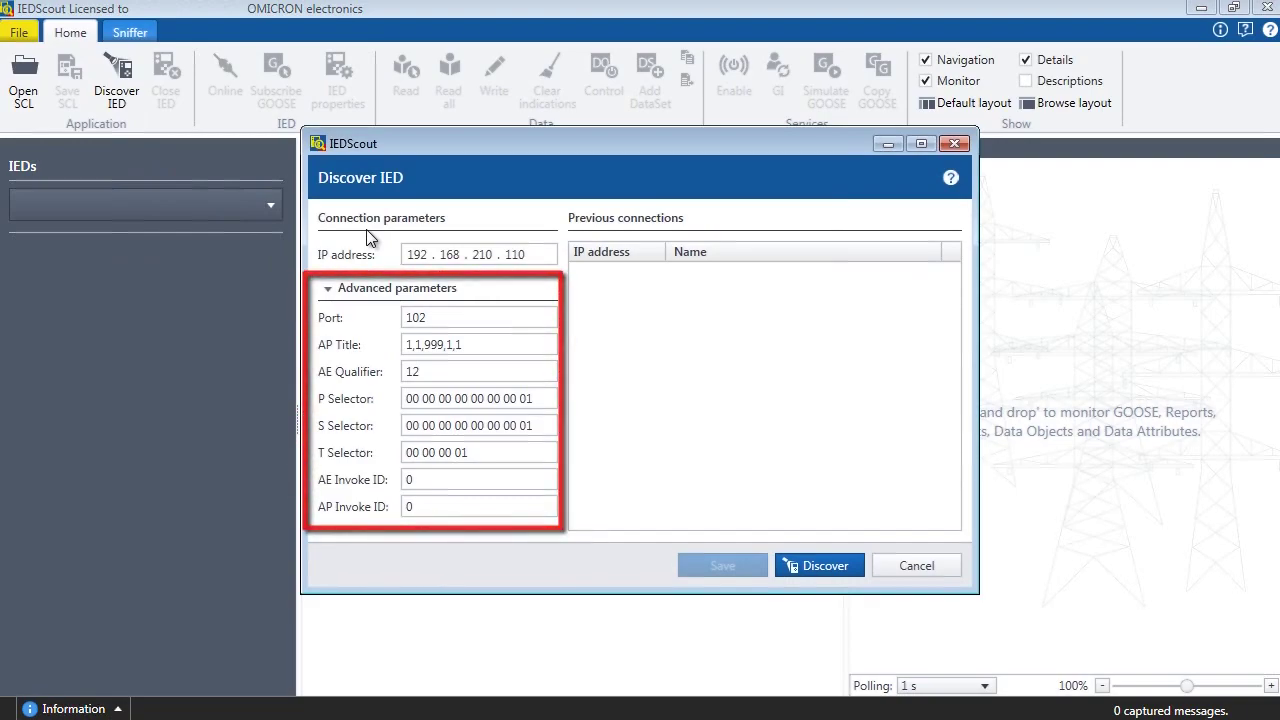
{"action": "left_click", "coordinate": [780, 568]}
{"action": "type", "text": "192.168.210.101"}
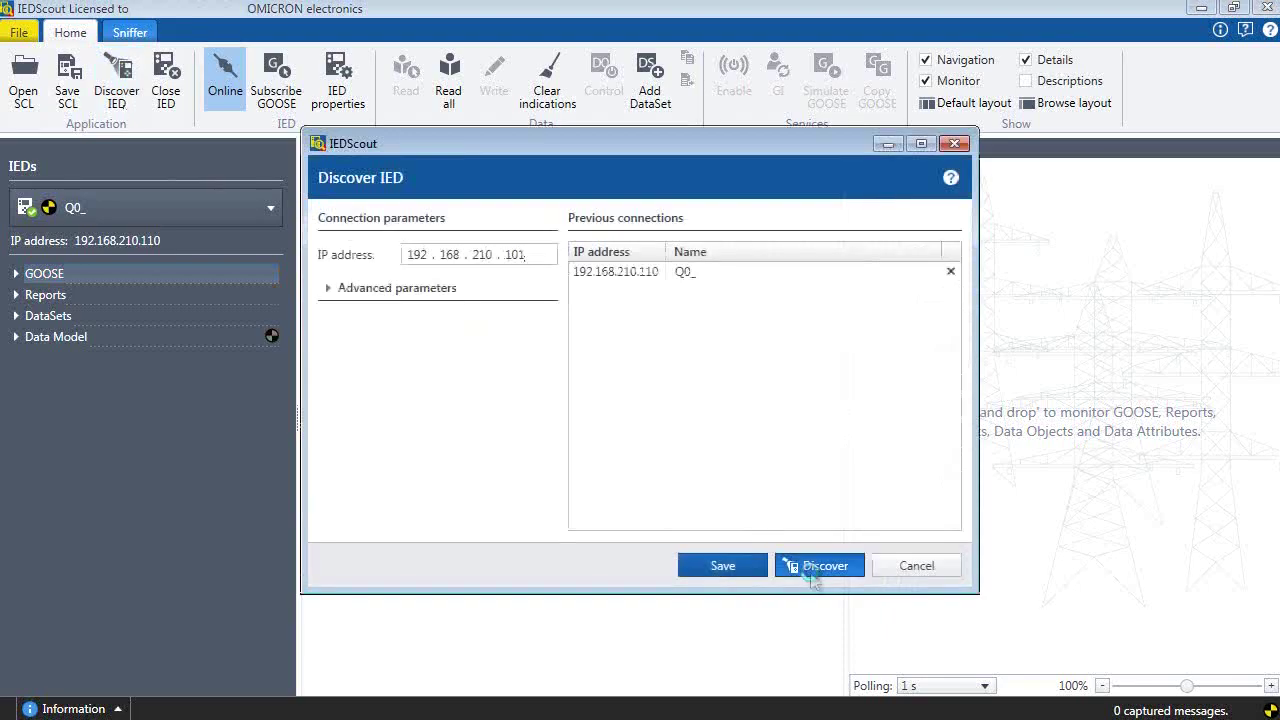
{"action": "left_click", "coordinate": [816, 568]}
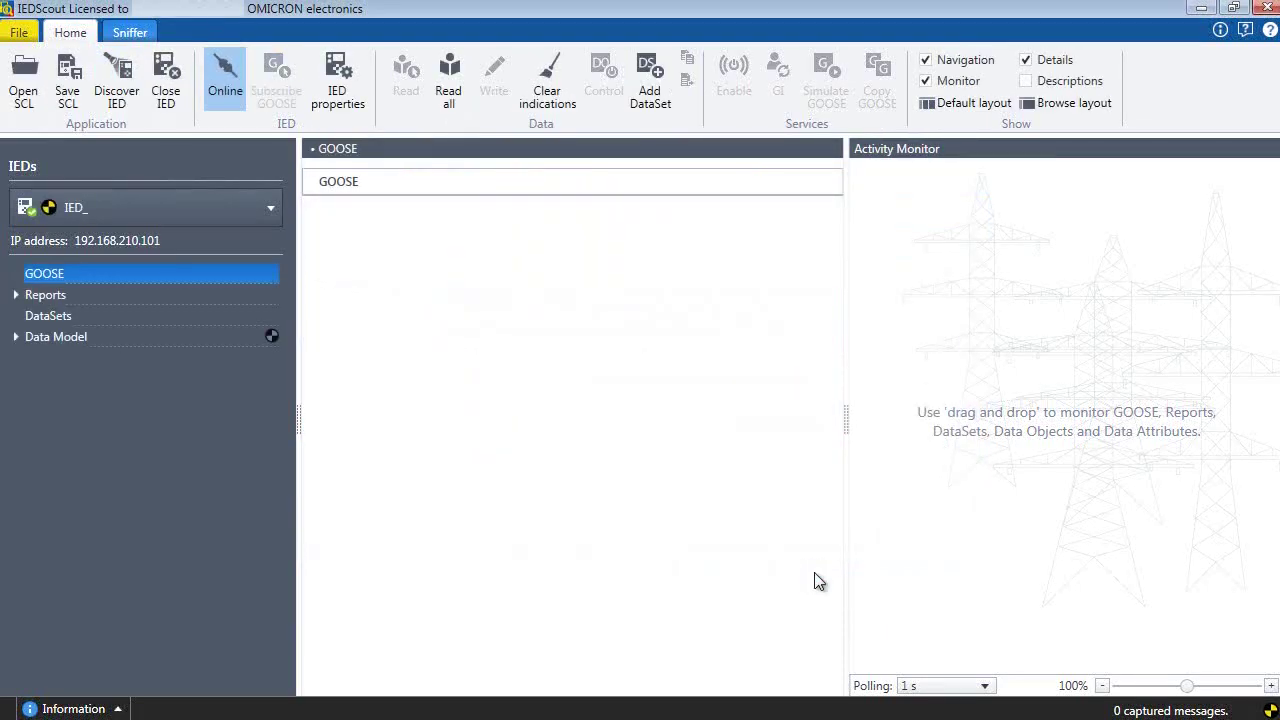
- Keep IED_ selected and expand its Data Model through 0001MEAS to the MMXU1 logical node
{"action": "left_click", "coordinate": [277, 209]}
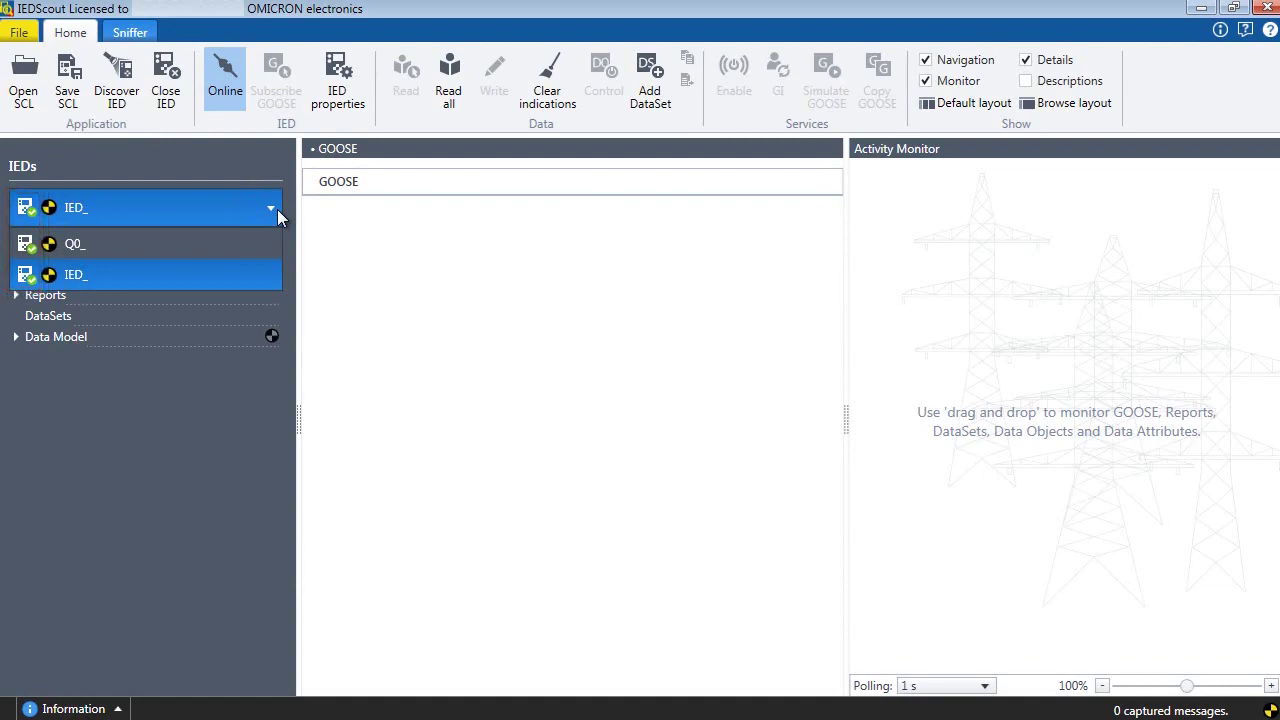
{"action": "left_click", "coordinate": [277, 209]}
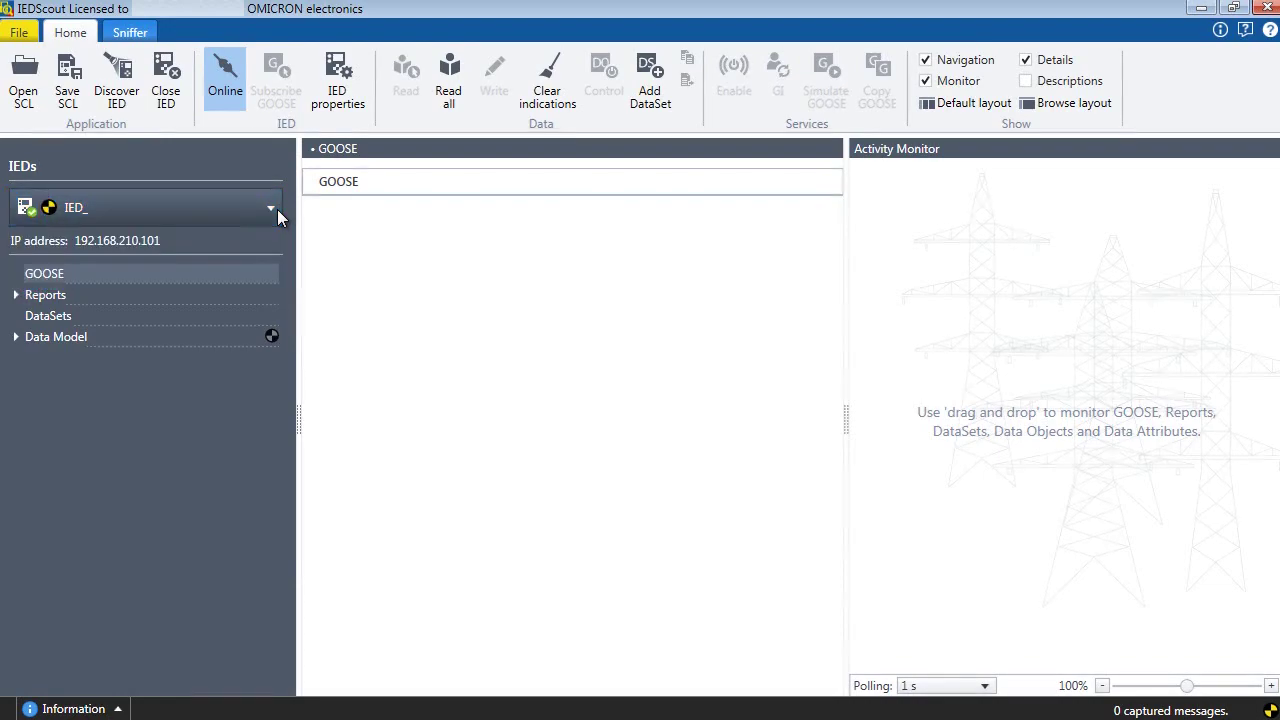
{"action": "left_click", "coordinate": [15, 338]}
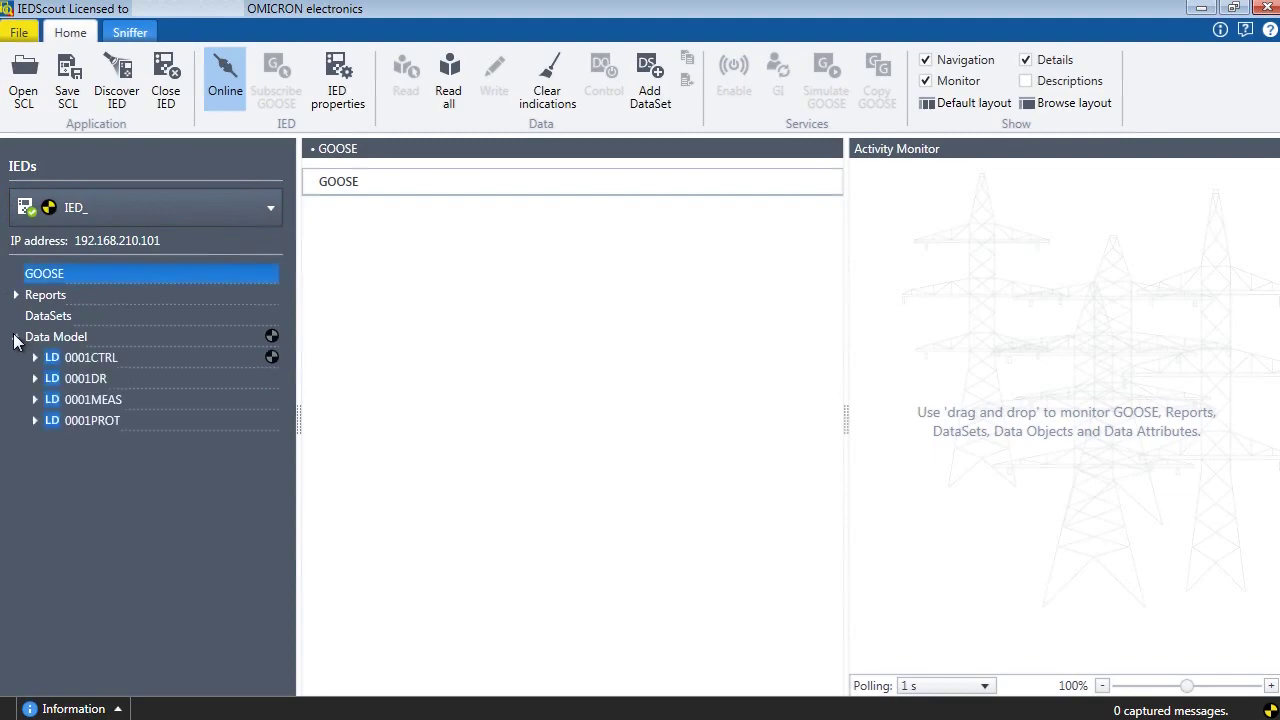
{"action": "left_click", "coordinate": [34, 399]}
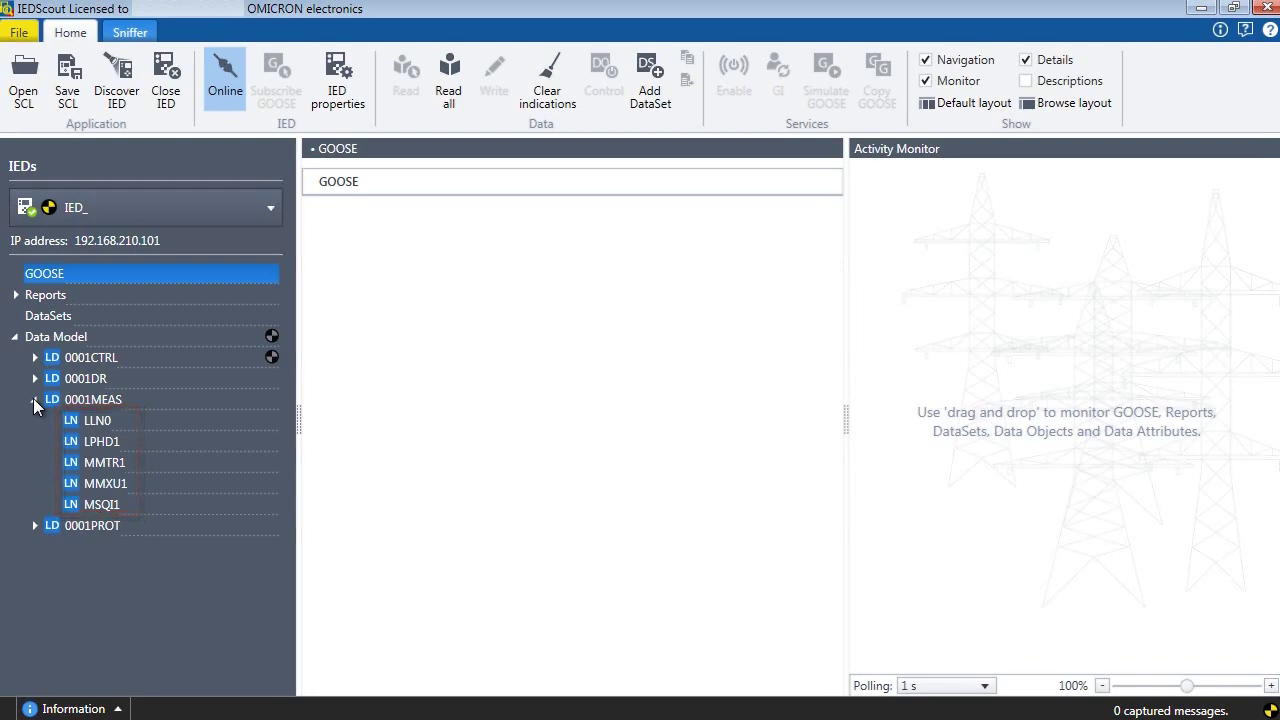
{"action": "left_click", "coordinate": [183, 484]}
- Expand MMXU1's PhV and phsA, show descriptions, and widen the Value column
{"action": "left_click", "coordinate": [311, 424]}
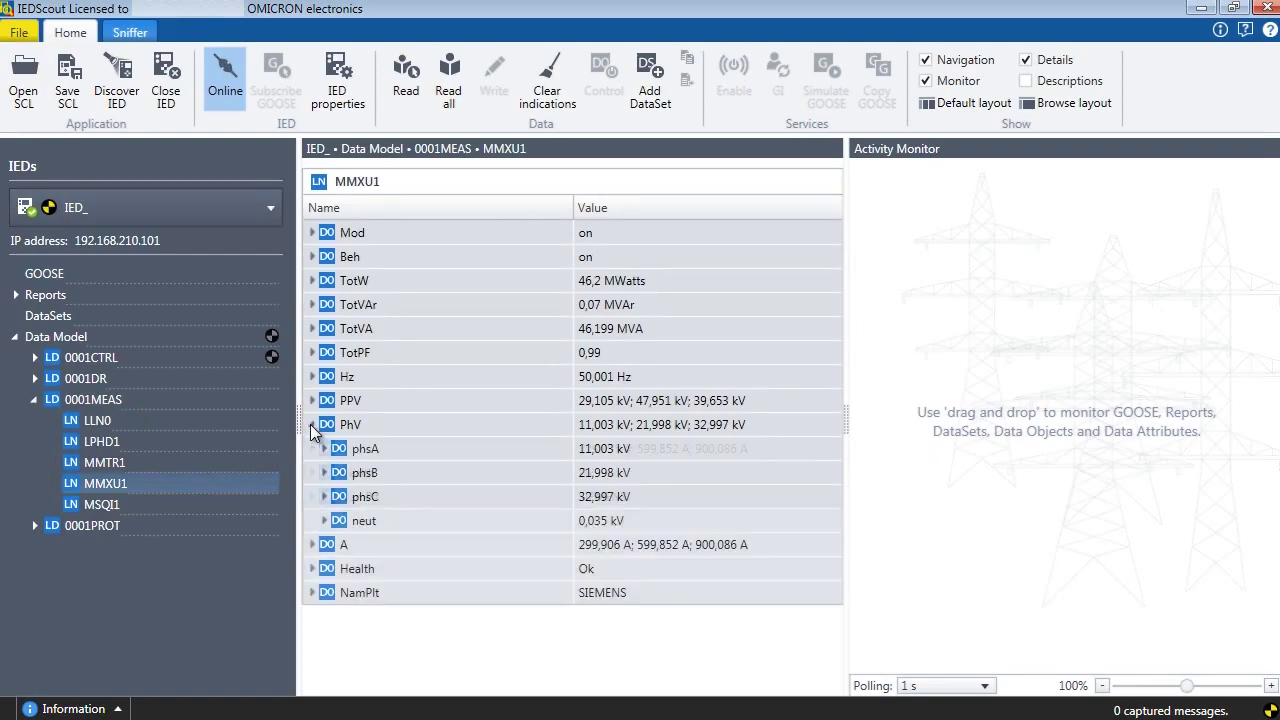
{"action": "left_click", "coordinate": [324, 448]}
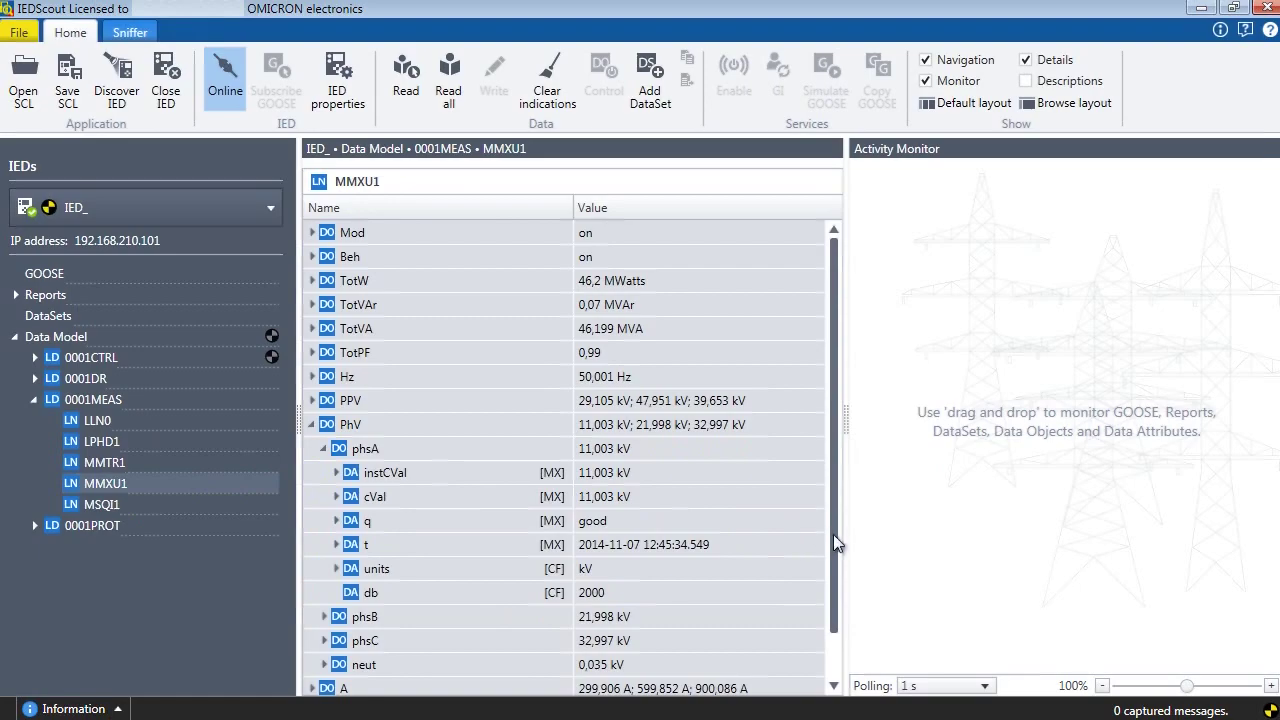
{"action": "left_click_drag", "start_coordinate": [833, 534], "coordinate": [835, 583]}
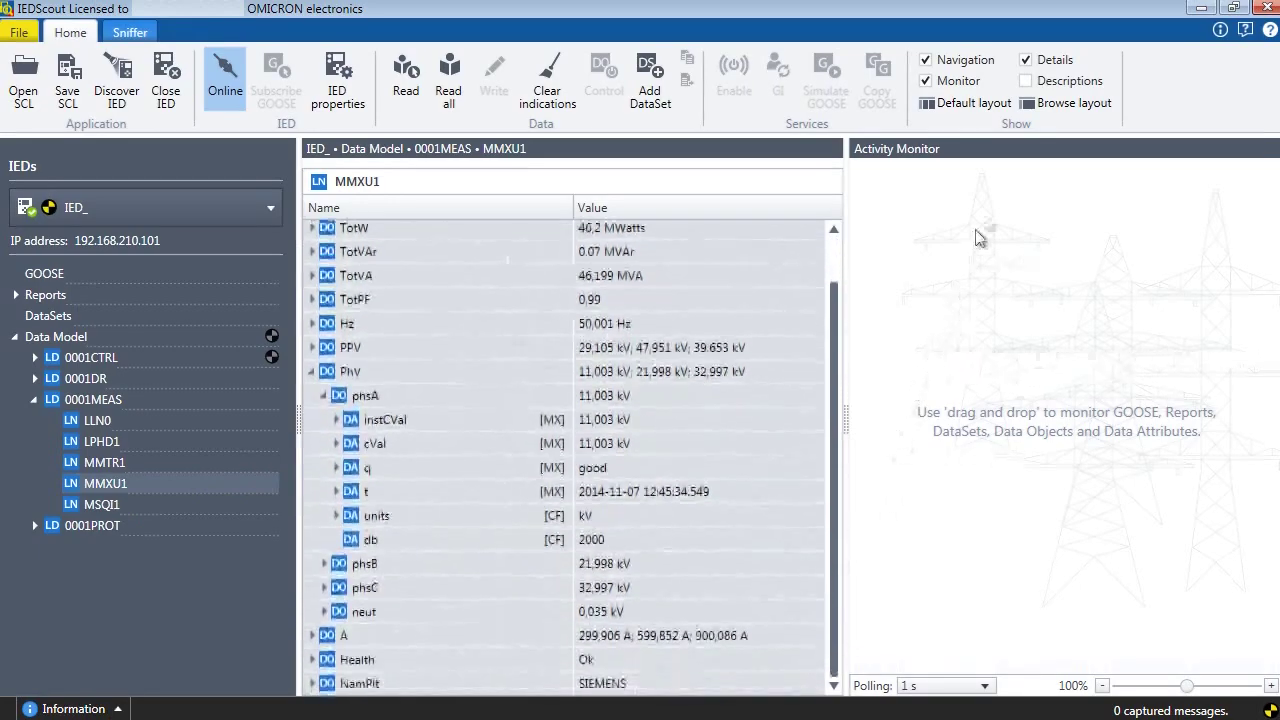
{"action": "left_click", "coordinate": [1026, 82]}
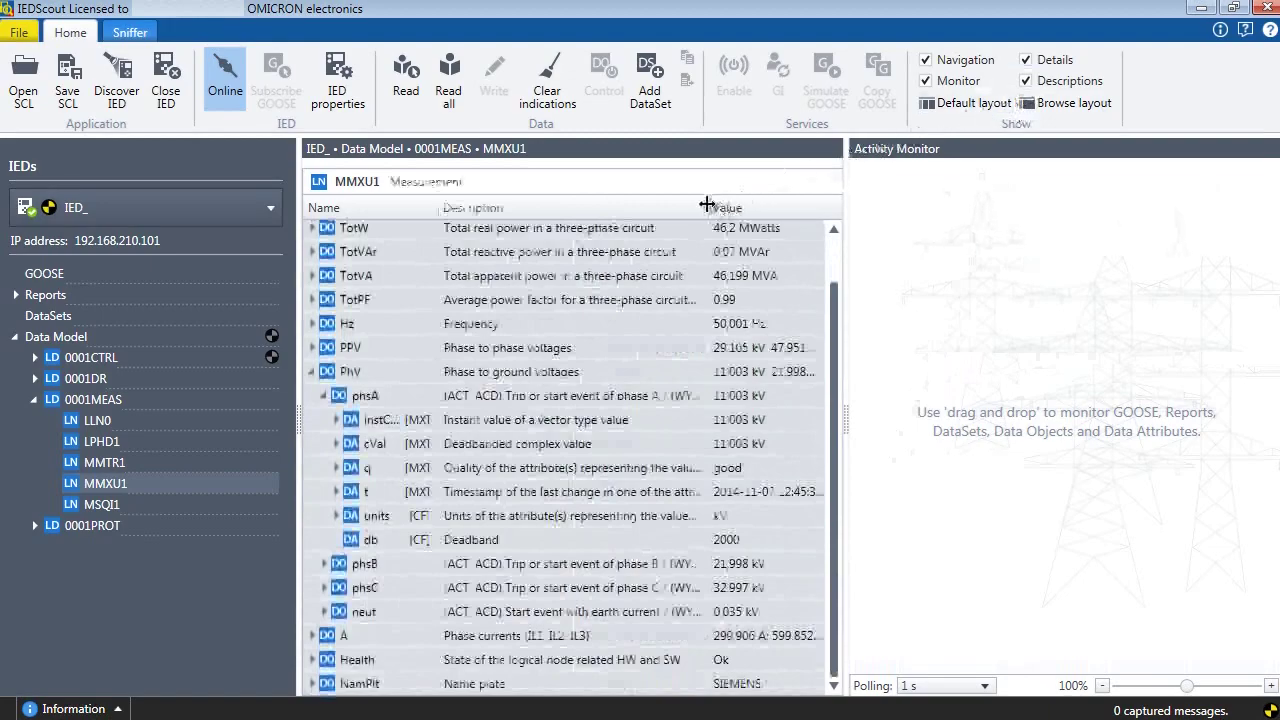
{"action": "left_click_drag", "start_coordinate": [706, 205], "coordinate": [641, 207]}
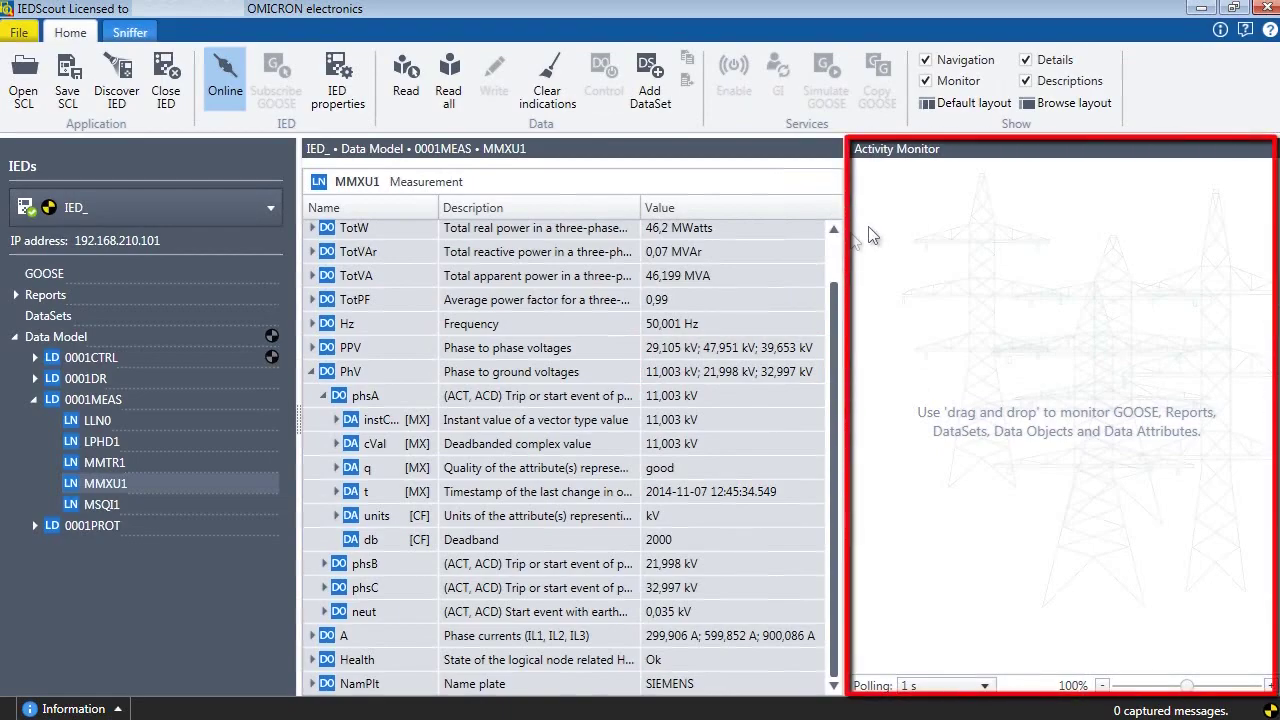
- Add PhV, A, PTRC1's Tr and Q0_'s XCBR1 Pos to the Activity Monitor at 160% tile size
{"action": "left_click_drag", "start_coordinate": [370, 378], "coordinate": [920, 290]}
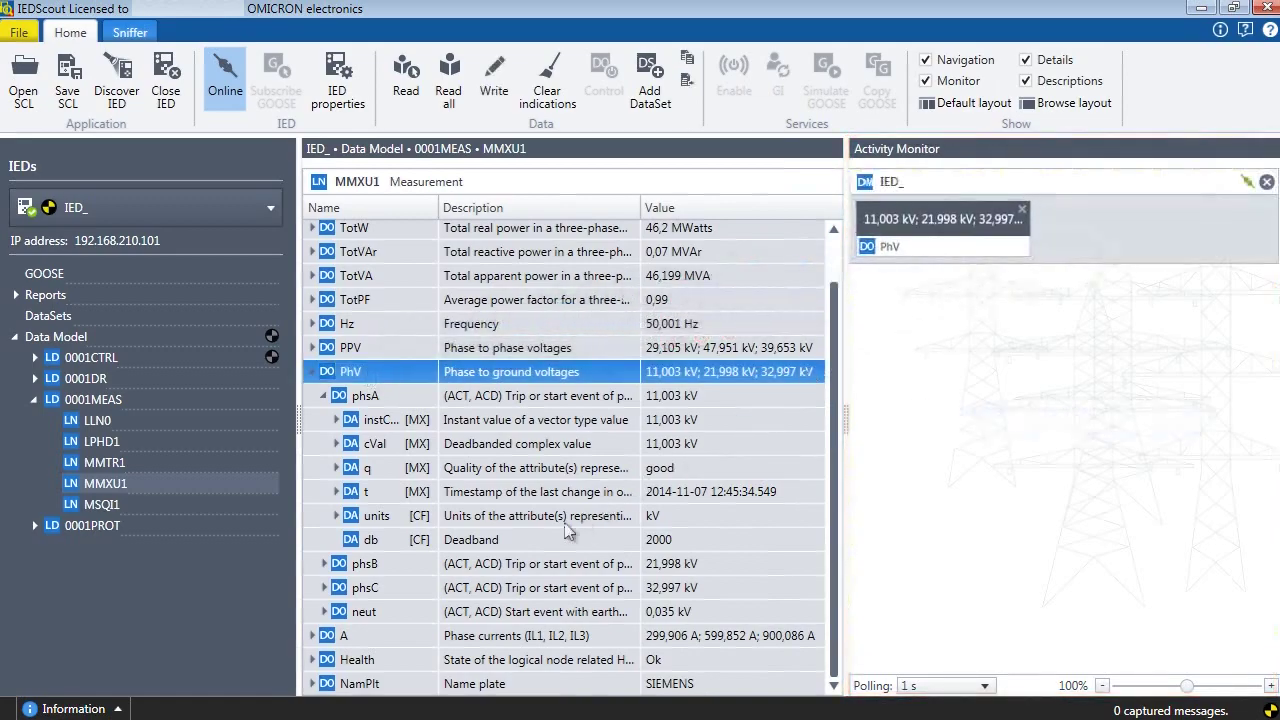
{"action": "left_click_drag", "start_coordinate": [392, 636], "coordinate": [970, 352]}
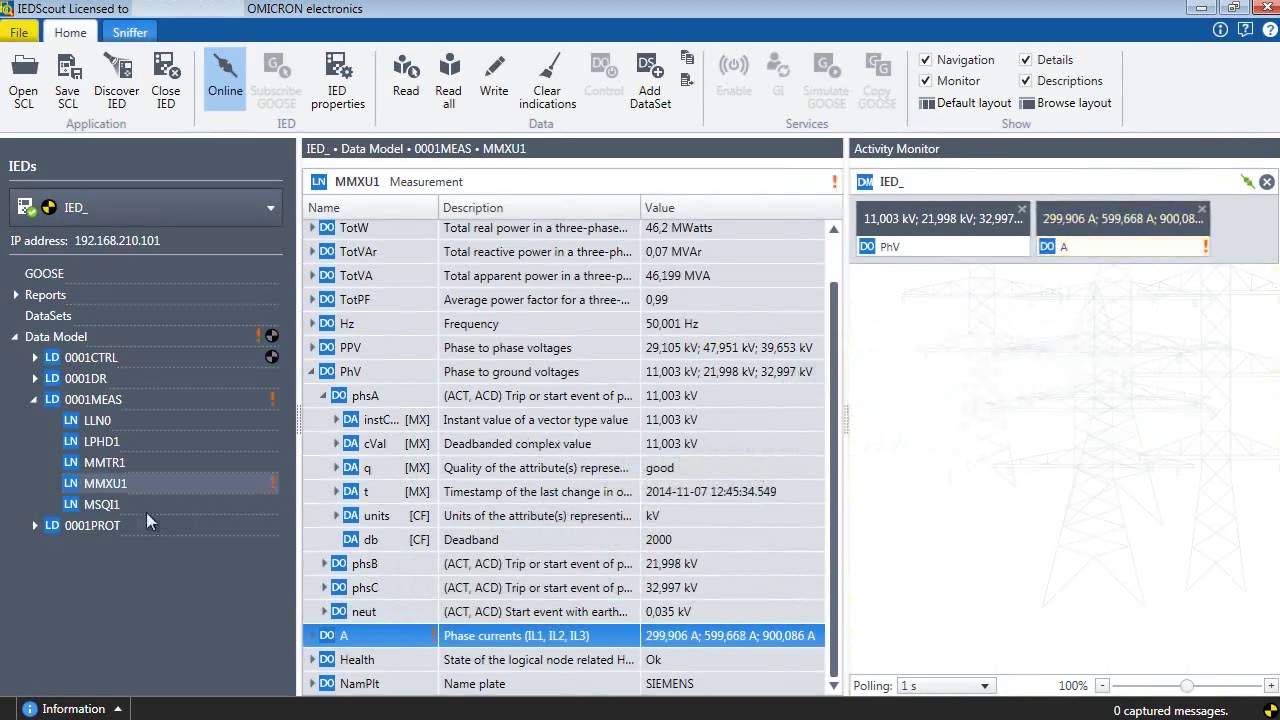
{"action": "left_click", "coordinate": [34, 525]}
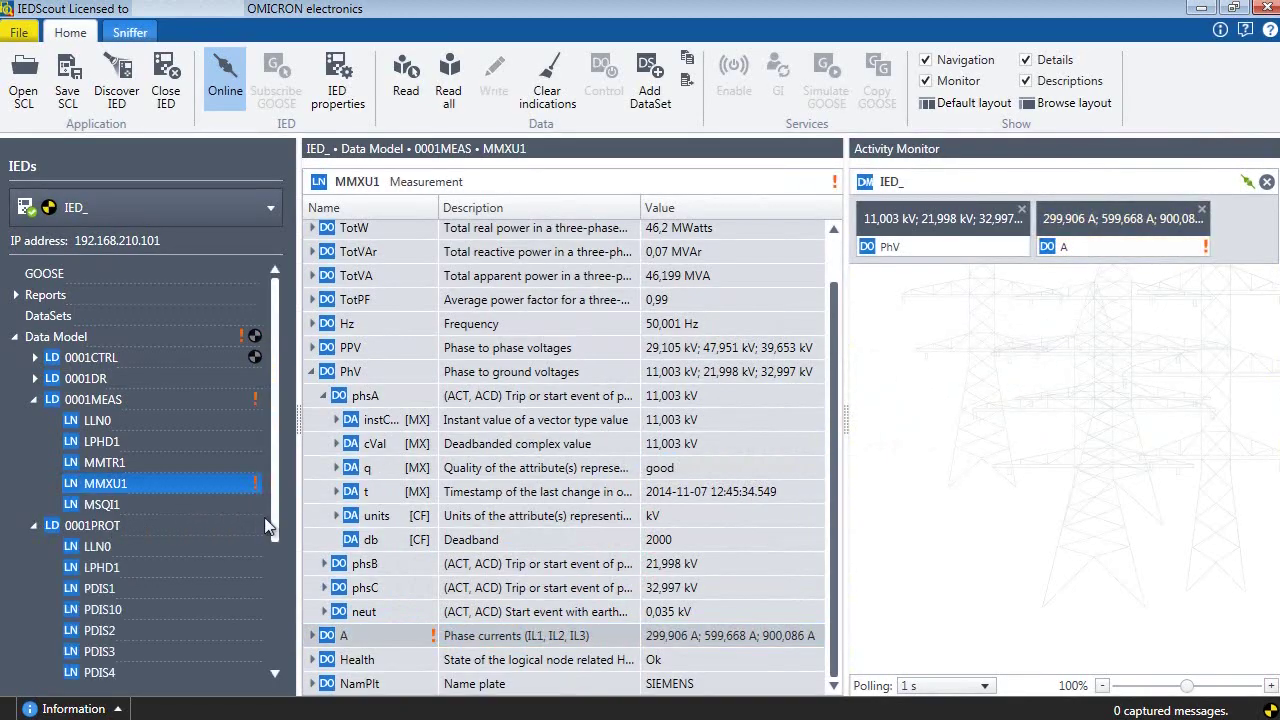
{"action": "left_click_drag", "start_coordinate": [271, 515], "coordinate": [272, 640]}
{"action": "left_click", "coordinate": [100, 605]}
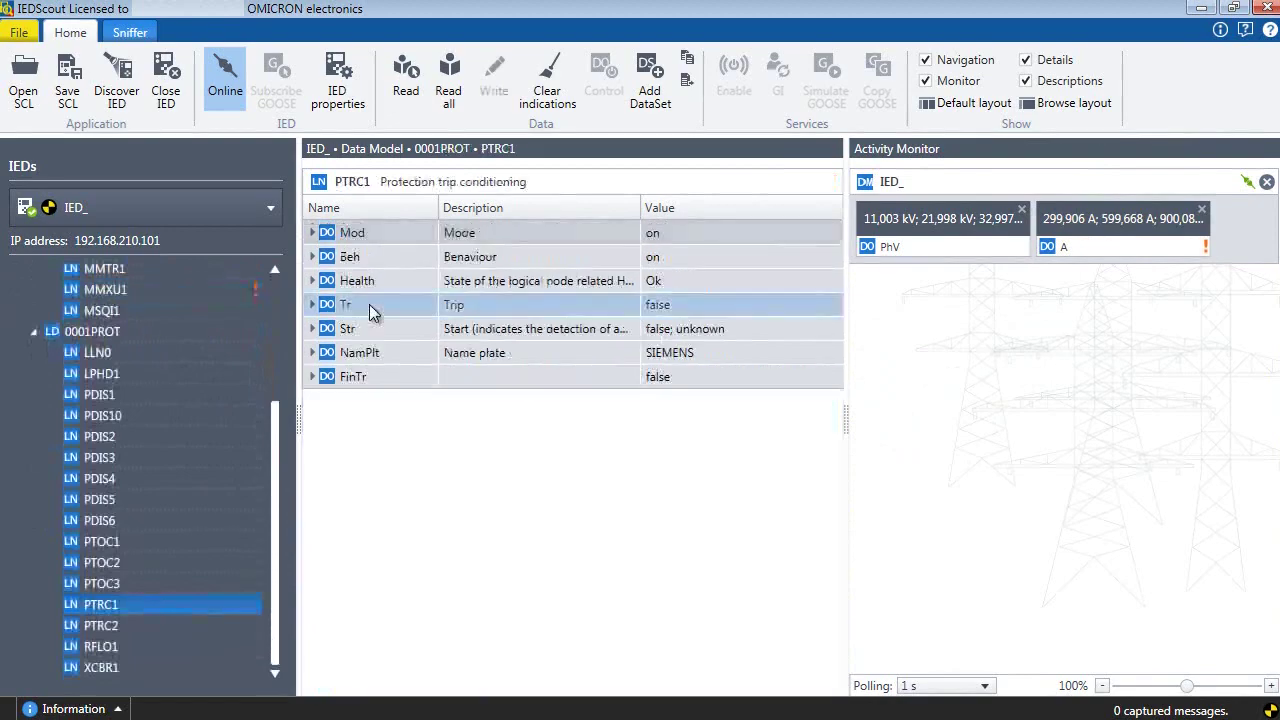
{"action": "left_click_drag", "start_coordinate": [530, 305], "coordinate": [862, 322]}
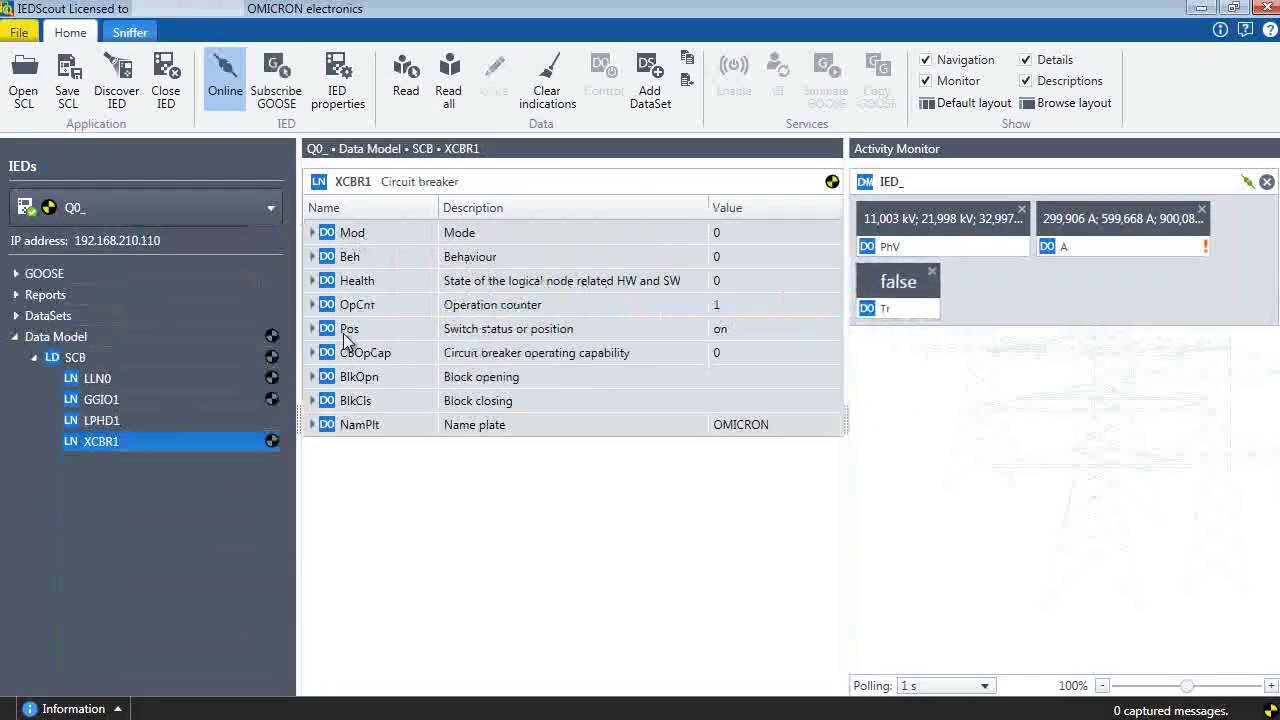
{"action": "left_click_drag", "start_coordinate": [520, 329], "coordinate": [953, 388]}
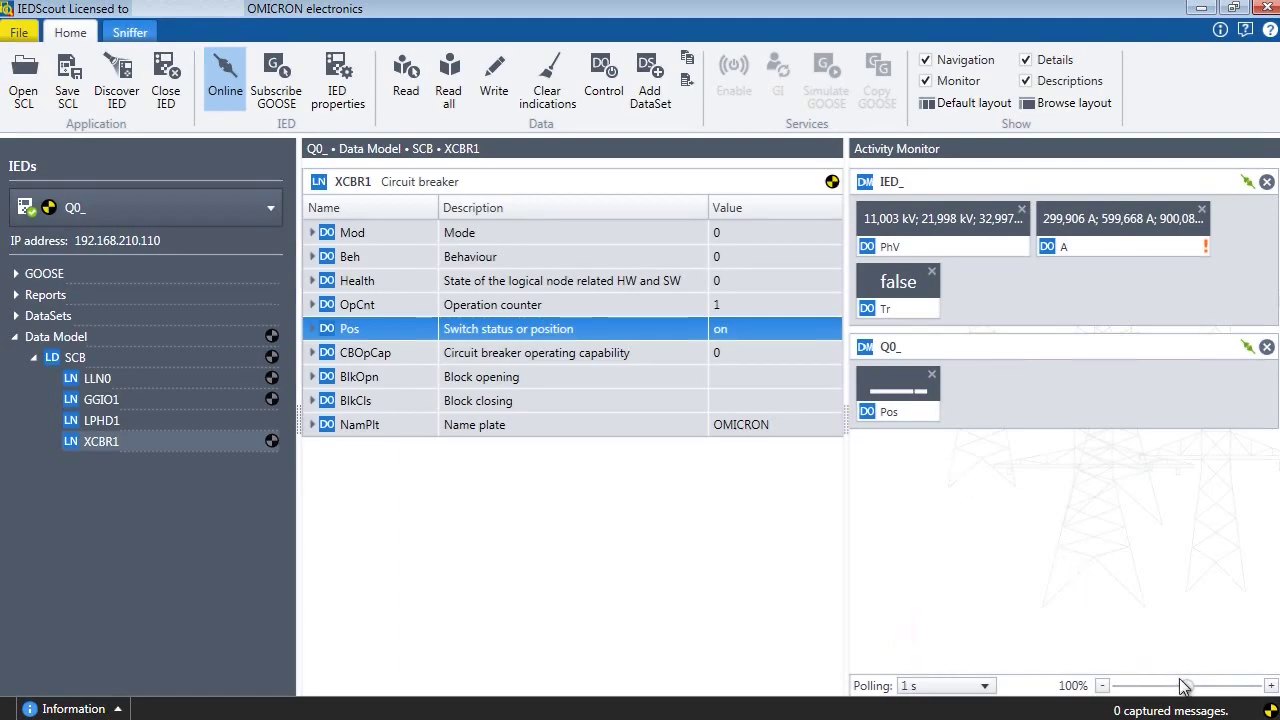
{"action": "left_click_drag", "start_coordinate": [1186, 686], "coordinate": [1211, 691]}
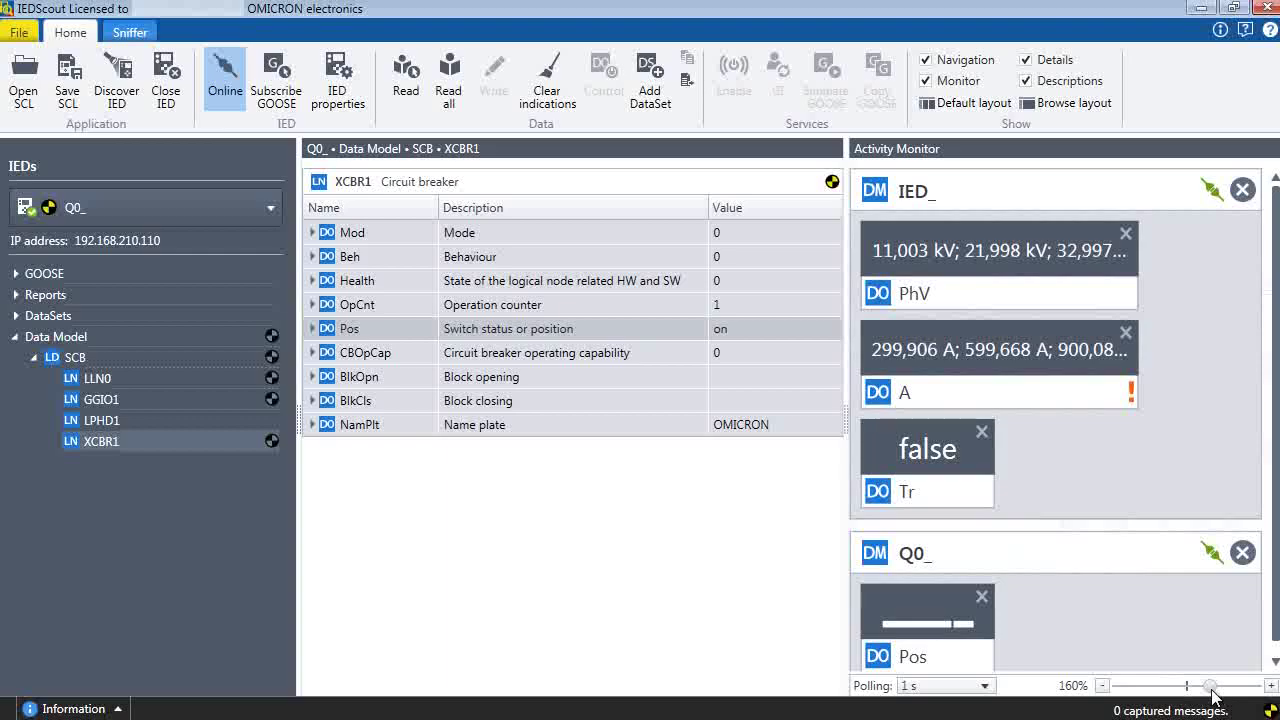
- Reset the monitor tiles to 100% and open control of XCBR1's Pos breaker position
{"action": "left_click_drag", "start_coordinate": [1211, 688], "coordinate": [1187, 686]}
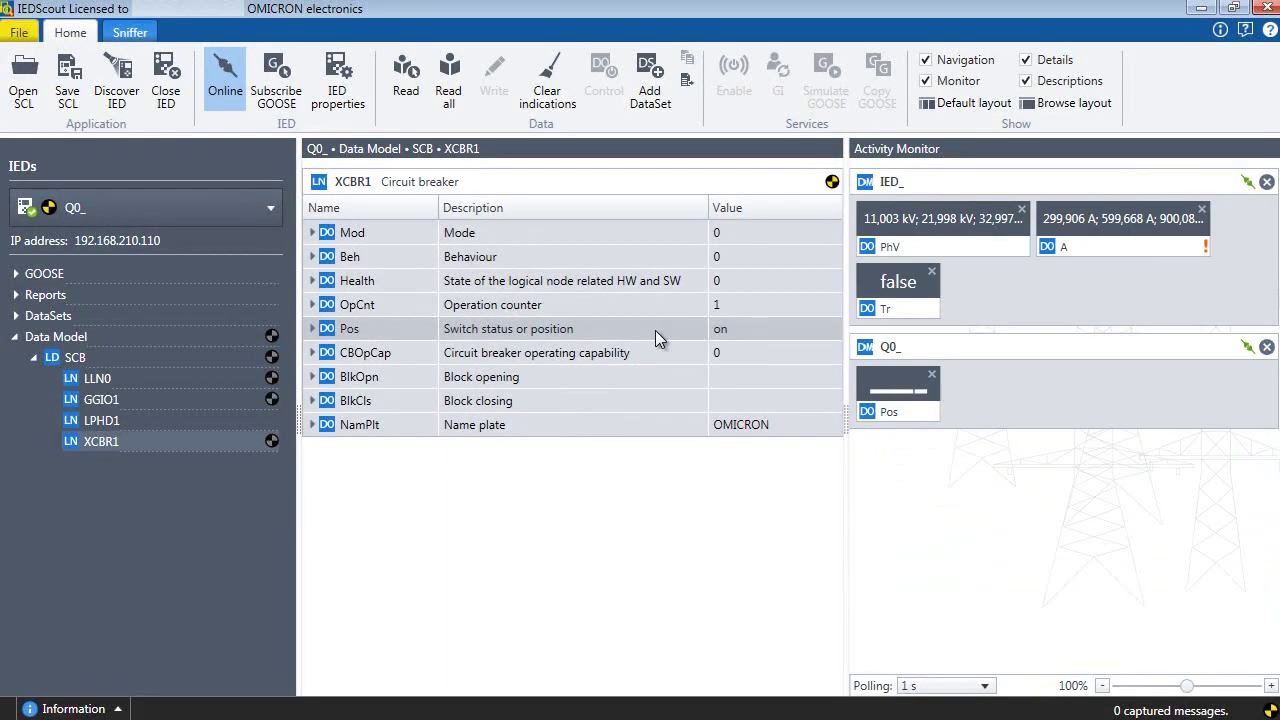
{"action": "left_click", "coordinate": [655, 329]}
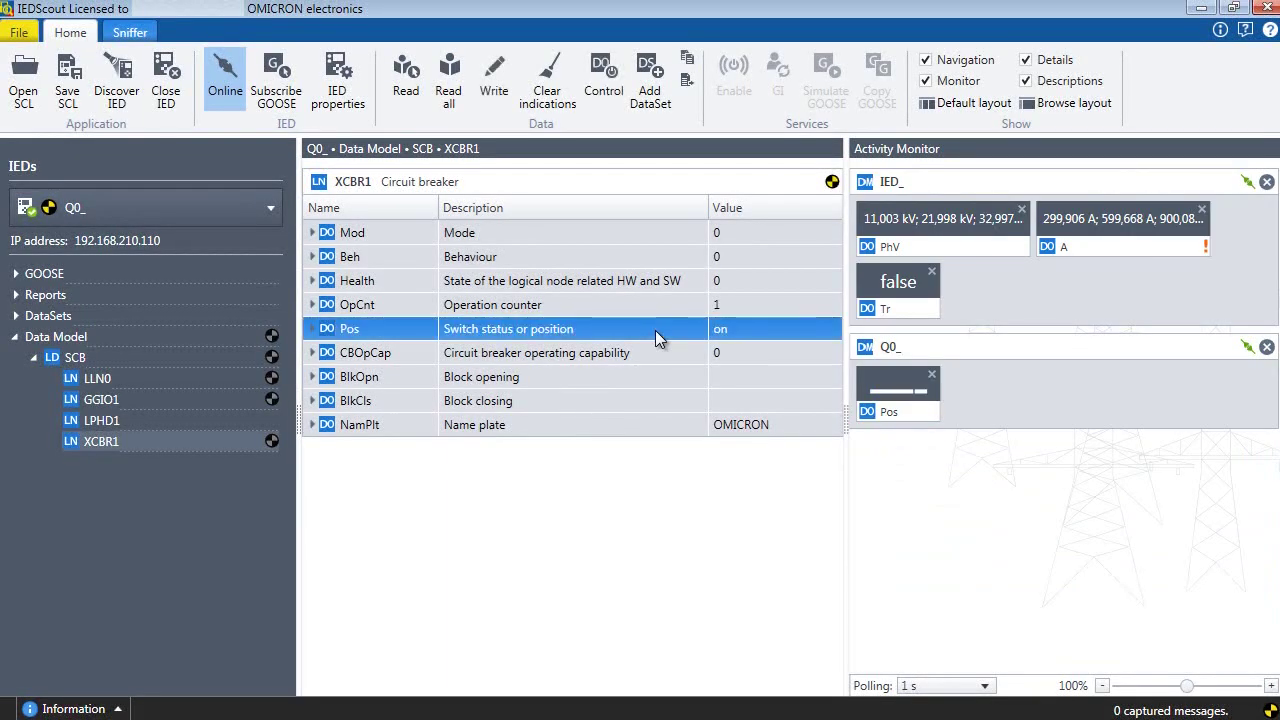
{"action": "left_click", "coordinate": [602, 100]}
- Open the XCBR1 breaker by selecting and operating Pos with value false
{"action": "left_click_drag", "start_coordinate": [602, 190], "coordinate": [545, 180]}
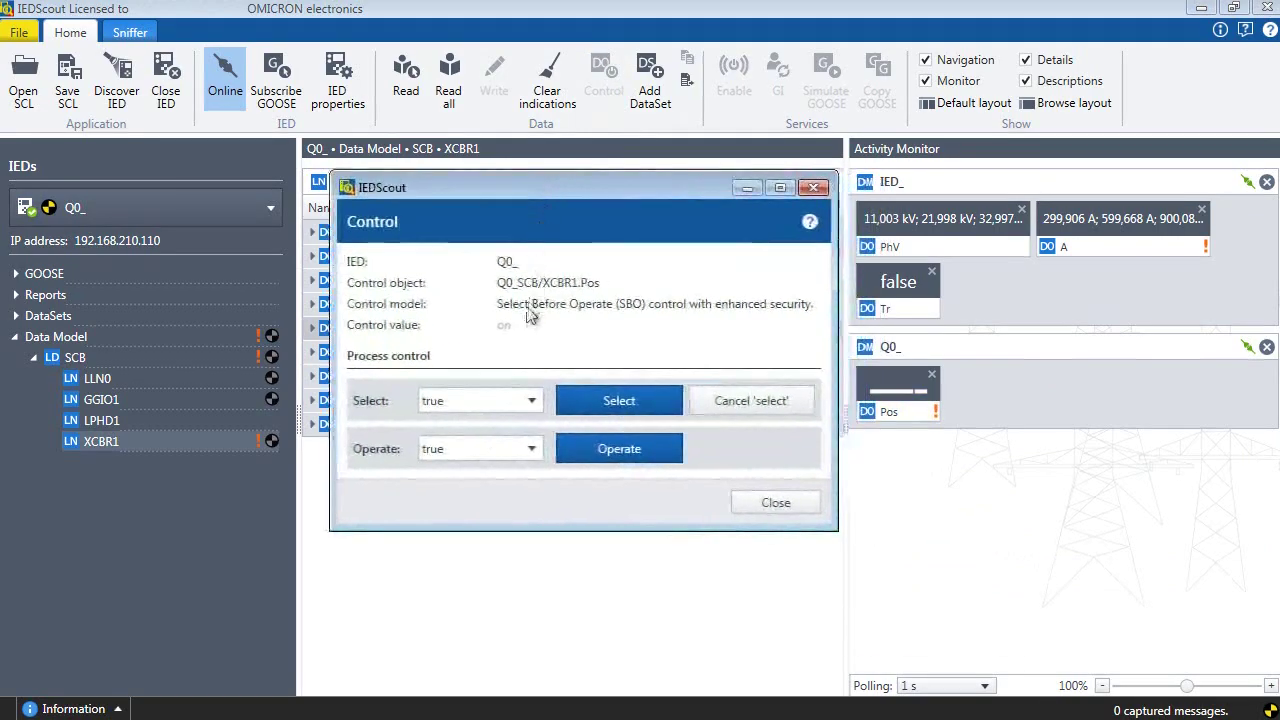
{"action": "left_click", "coordinate": [524, 403]}
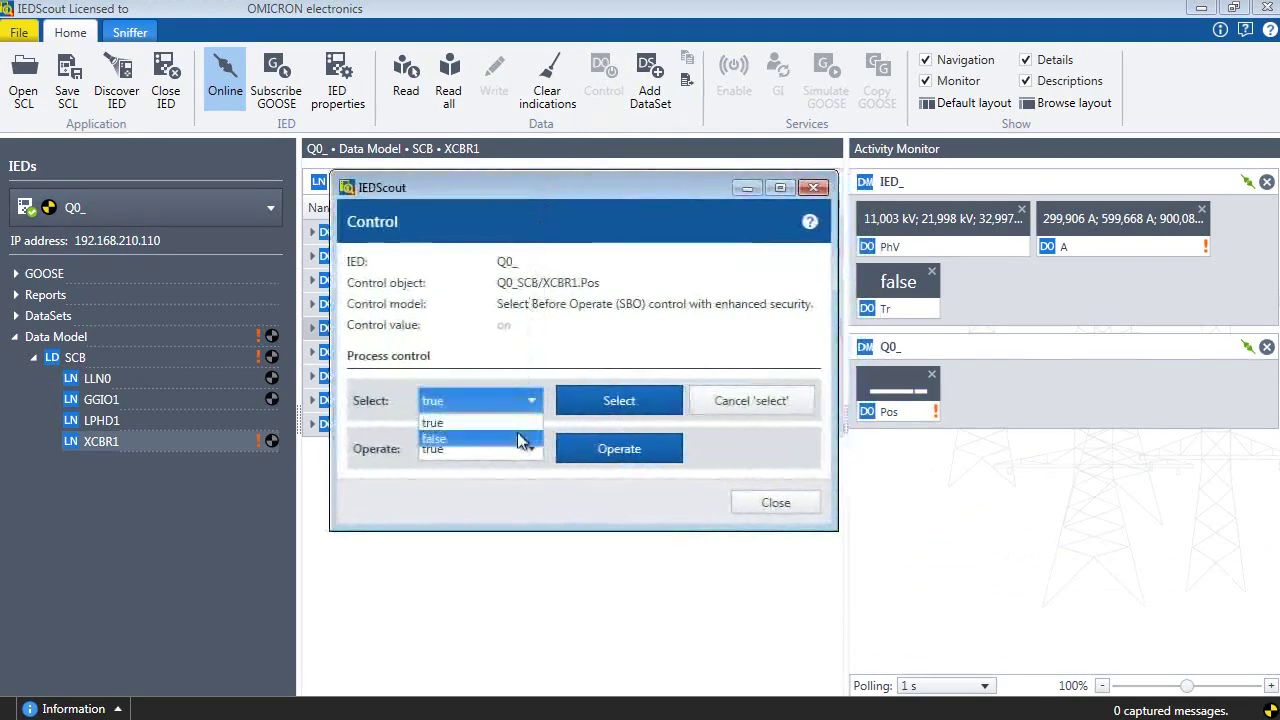
{"action": "left_click", "coordinate": [520, 440]}
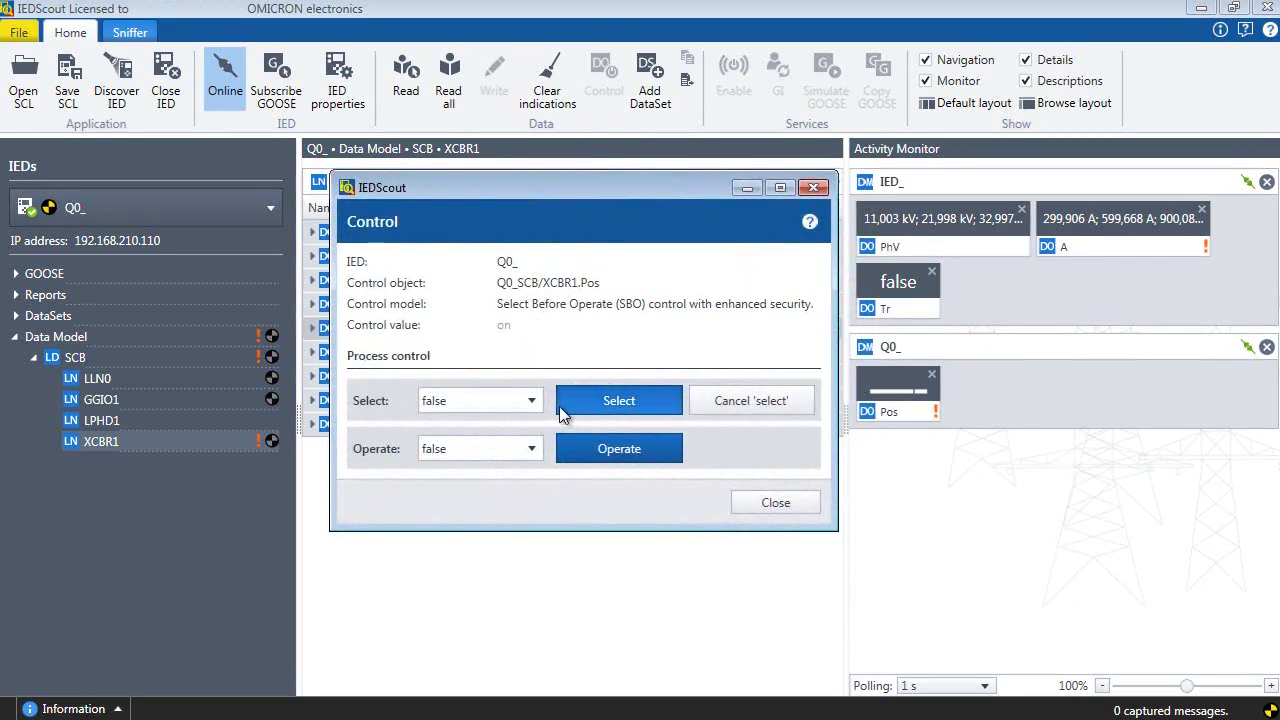
{"action": "left_click", "coordinate": [560, 407]}
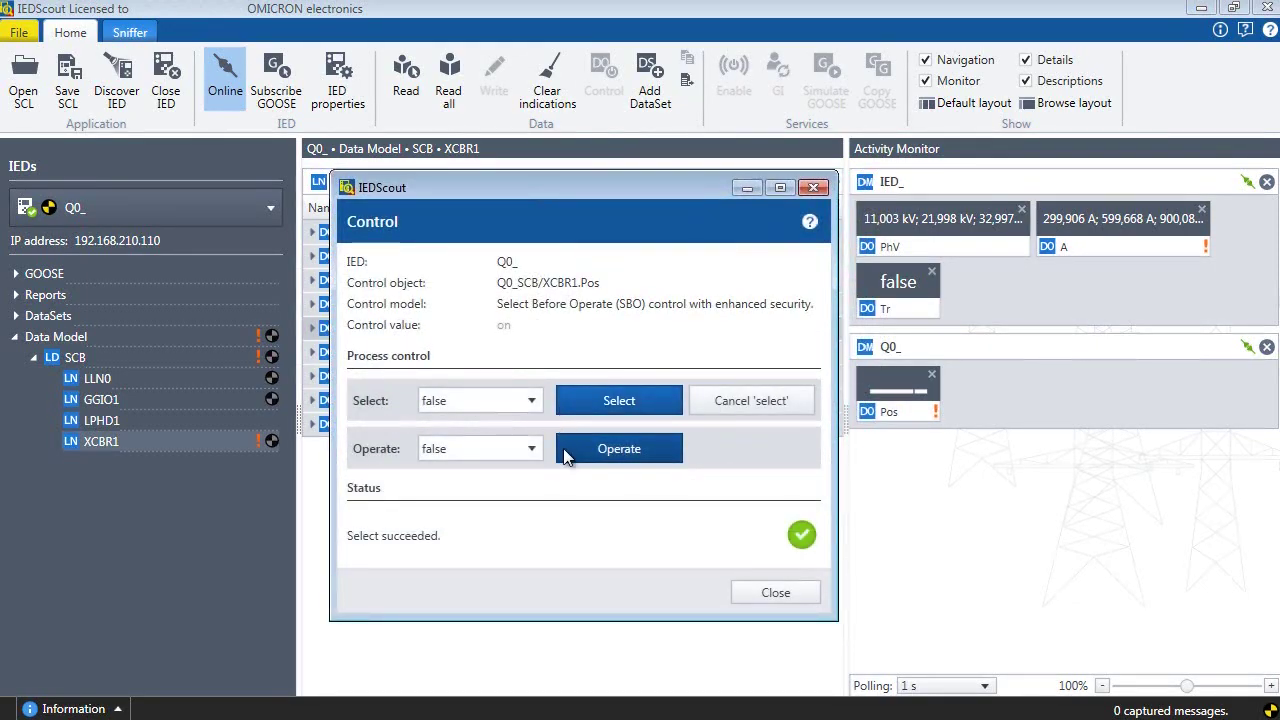
{"action": "left_click", "coordinate": [565, 452]}
{"action": "left_click", "coordinate": [745, 590]}
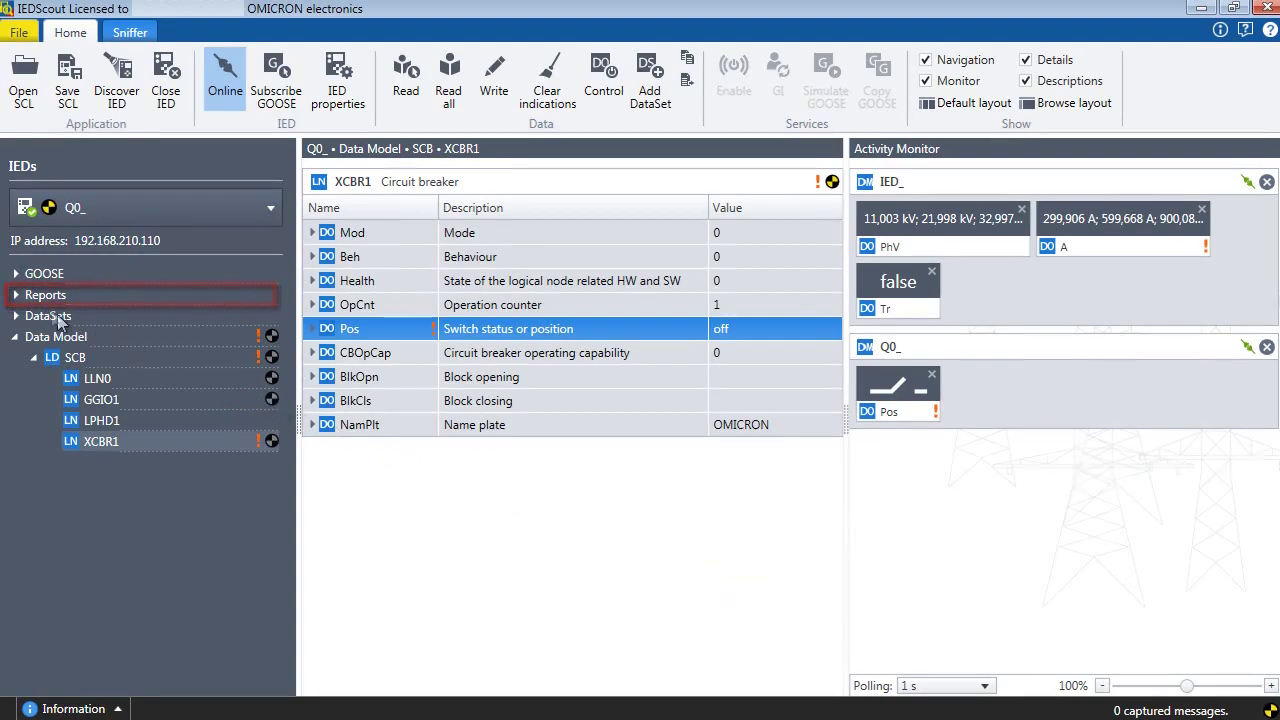
- Expand Reports > SCB > XCBR1 to reveal urcbSTa01 and start a new dataset
{"action": "left_click", "coordinate": [16, 295]}
{"action": "left_click", "coordinate": [35, 315]}
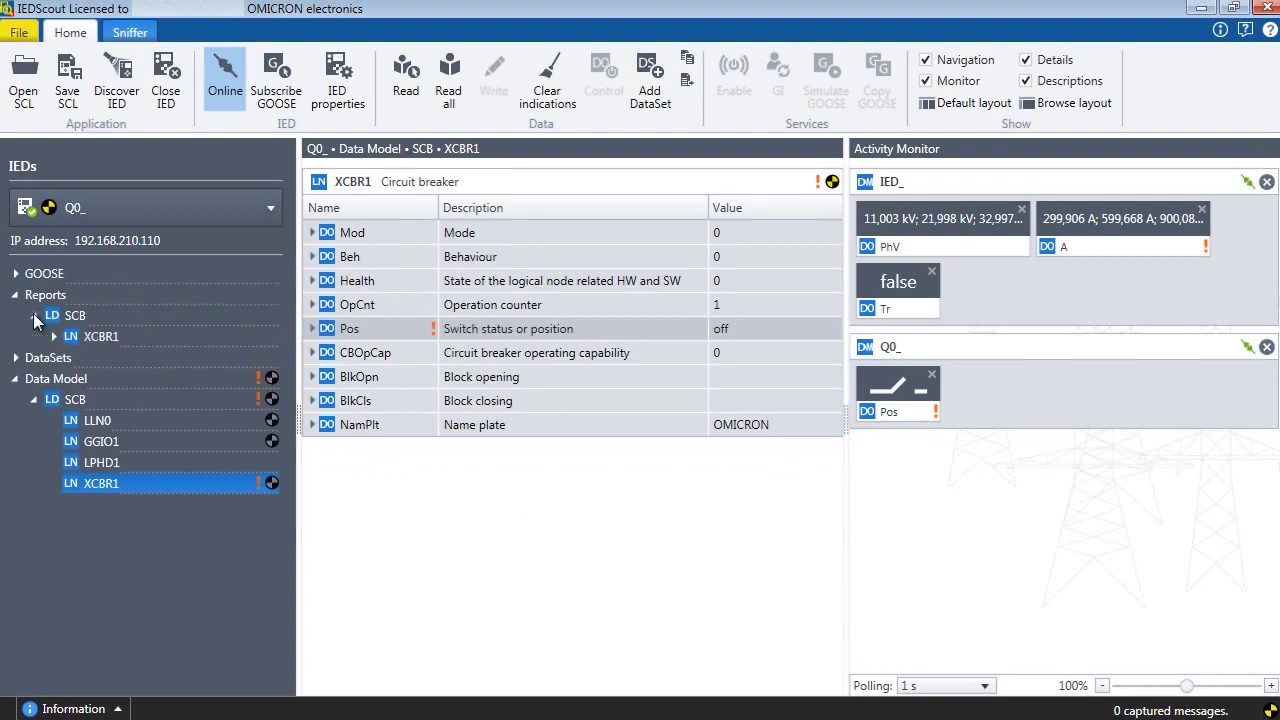
{"action": "left_click", "coordinate": [54, 334]}
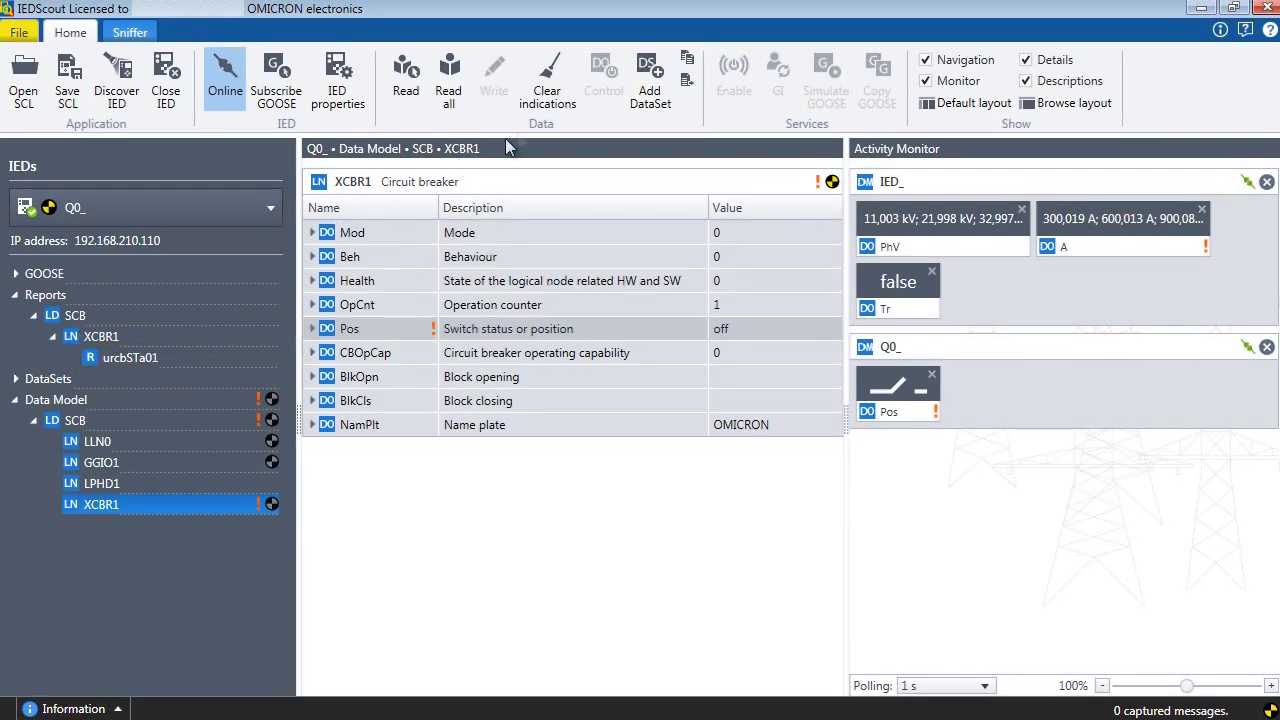
{"action": "left_click", "coordinate": [632, 100]}
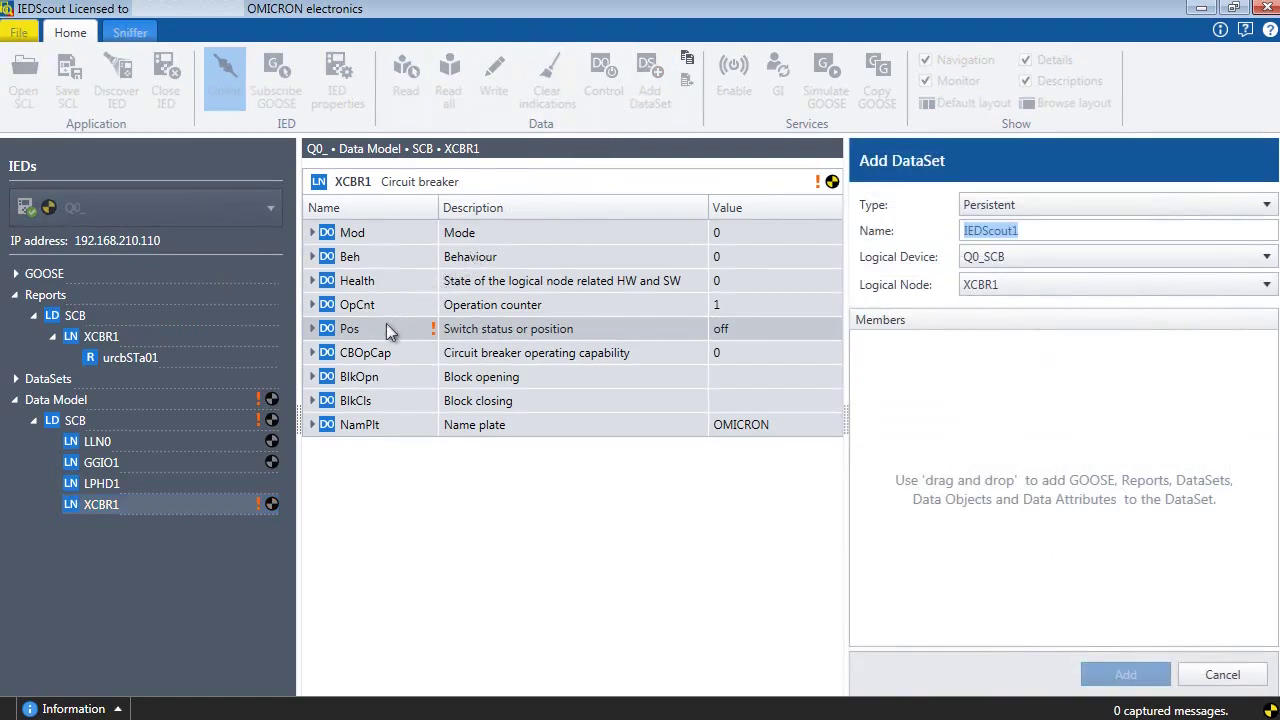
- Create dataset IEDScout1 with XCBR1.Pos and GGIO1.Ind1, then bring report urcbSTa01 into the monitor
{"action": "left_click_drag", "start_coordinate": [390, 329], "coordinate": [900, 372]}
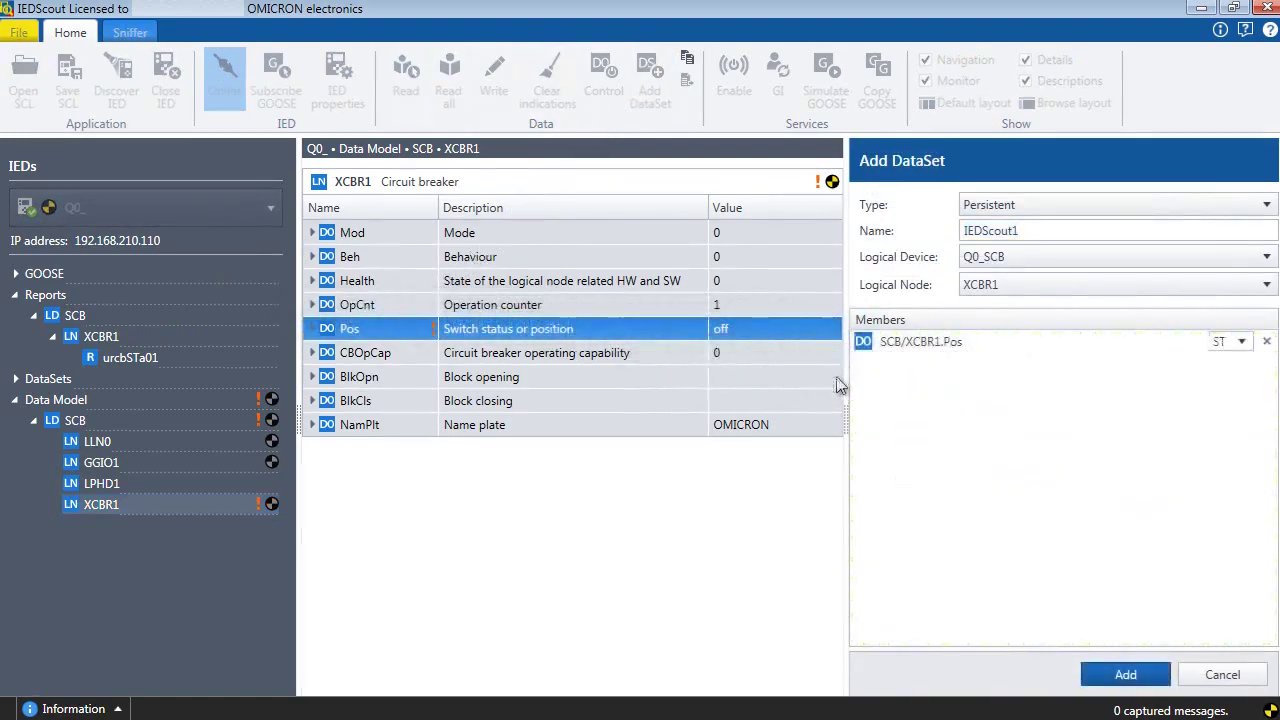
{"action": "left_click", "coordinate": [100, 463]}
{"action": "left_click_drag", "start_coordinate": [338, 330], "coordinate": [939, 394]}
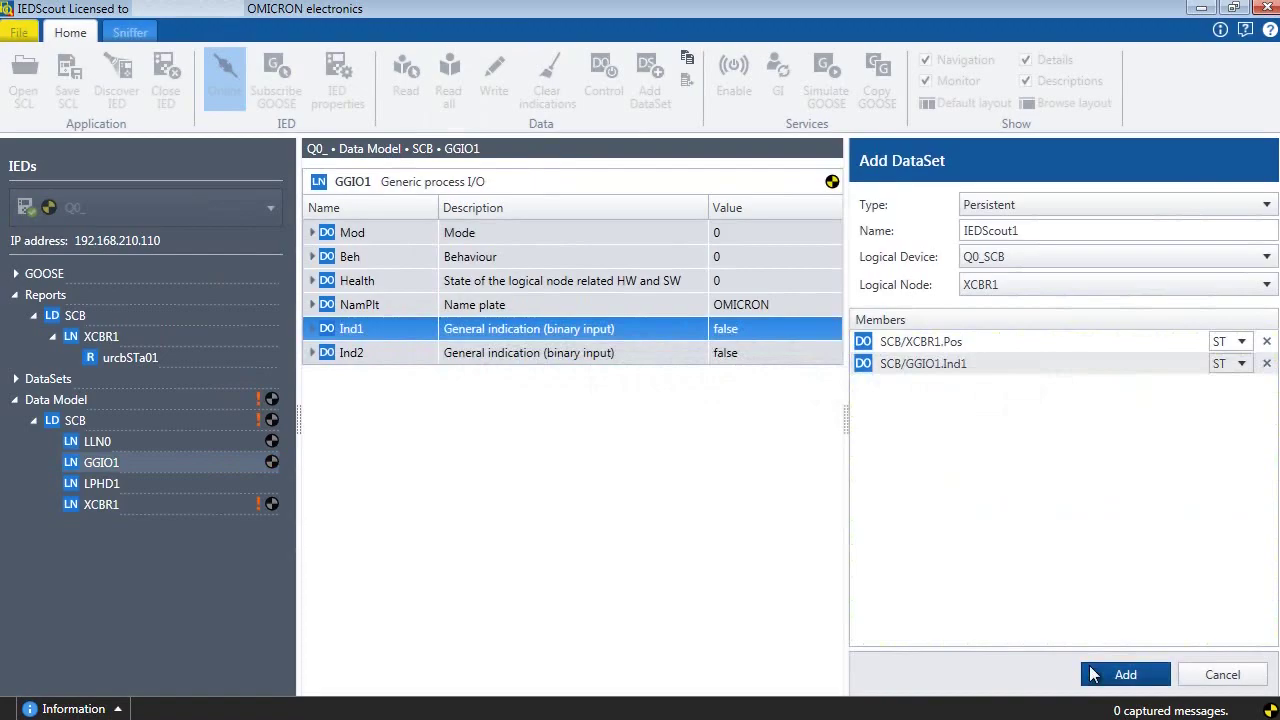
{"action": "left_click", "coordinate": [1125, 674]}
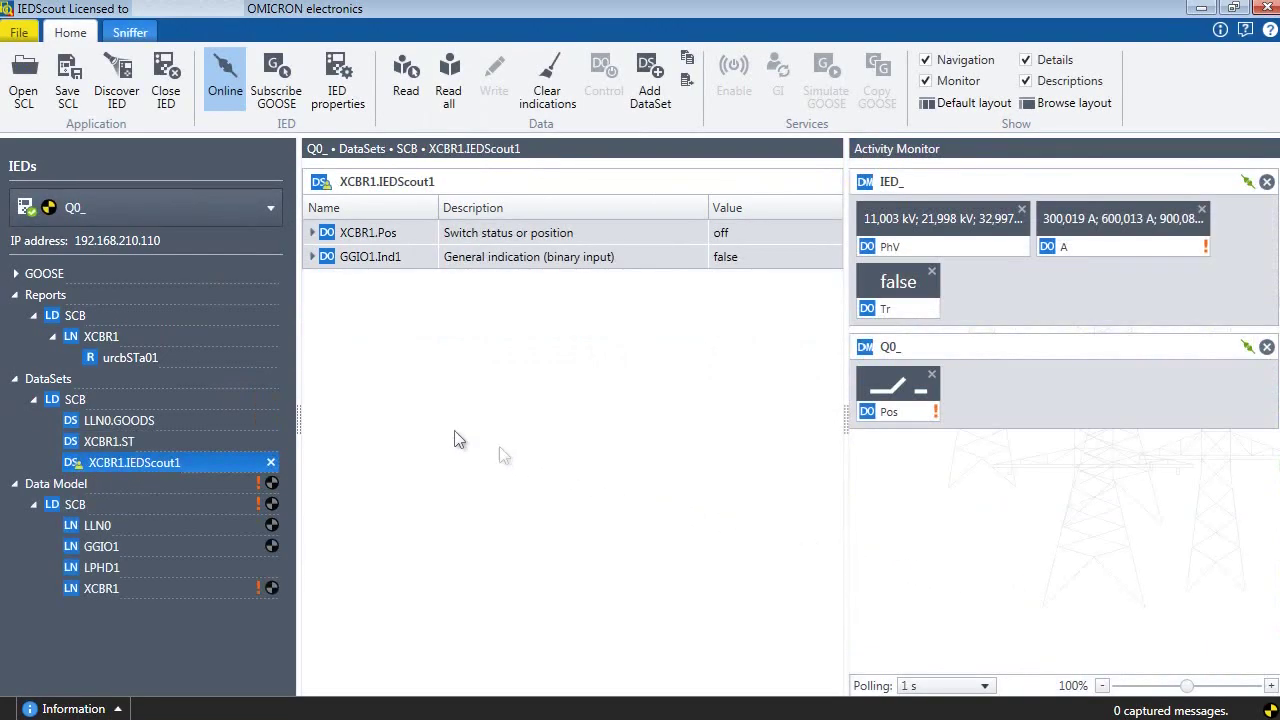
{"action": "left_click_drag", "start_coordinate": [222, 358], "coordinate": [940, 483]}
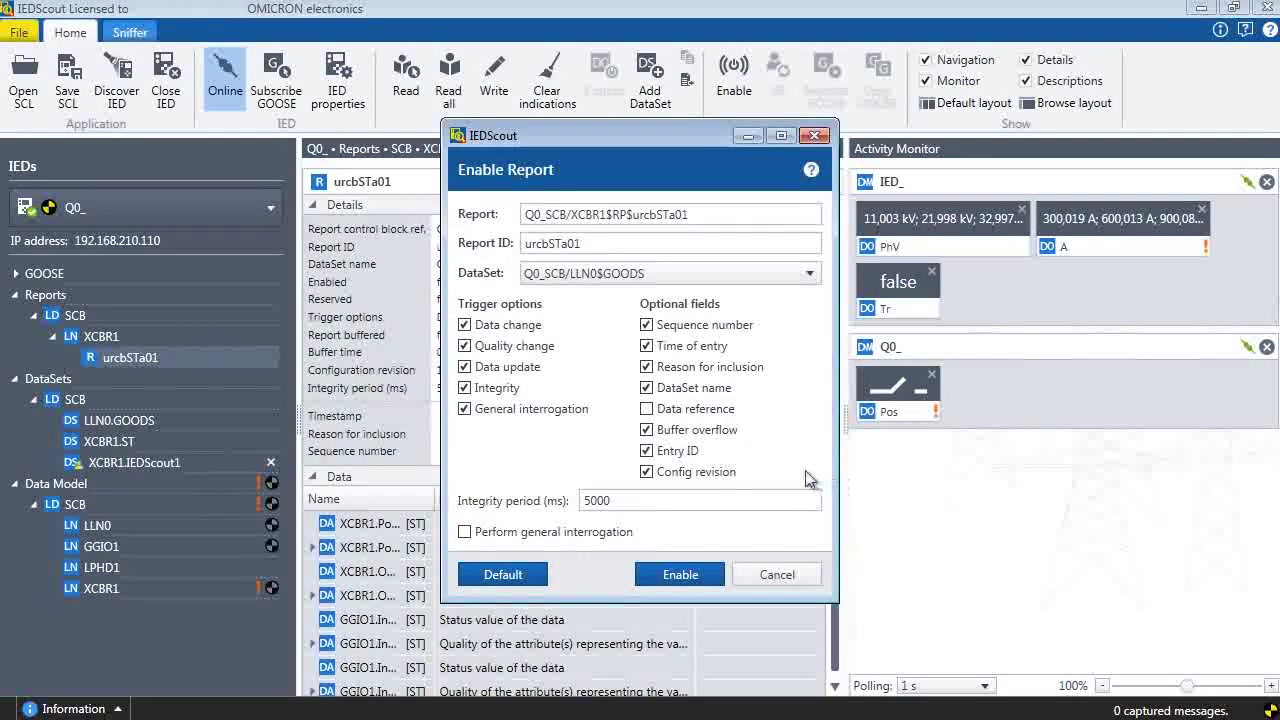
- Enable report urcbSTa01 using dataset Q0_SCB/XCBR1$IEDScout1
{"action": "left_click", "coordinate": [749, 280]}
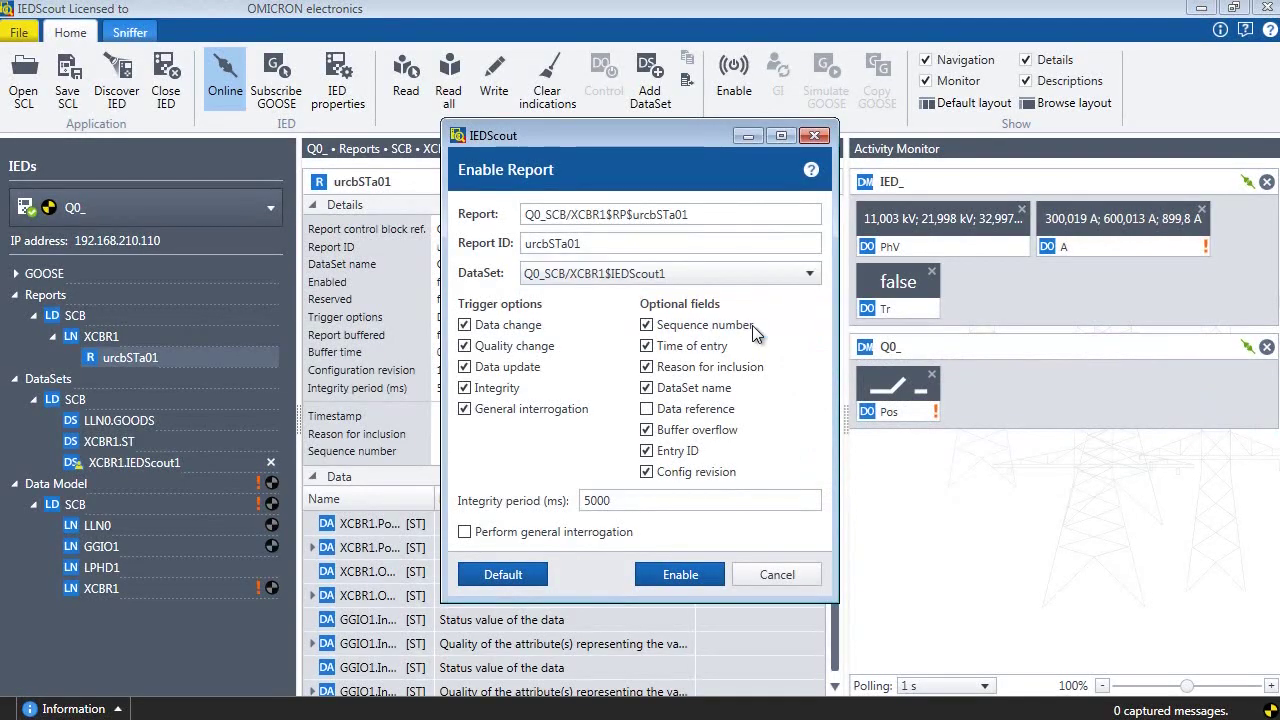
{"action": "left_click", "coordinate": [700, 578]}
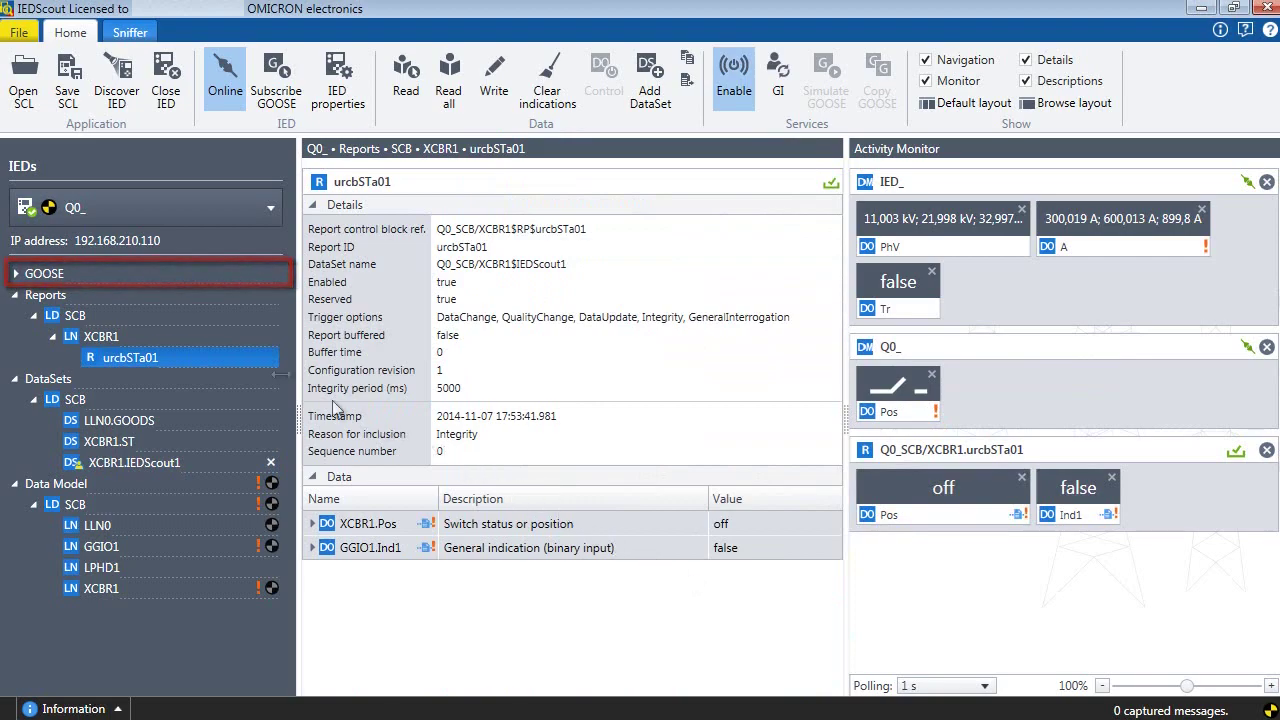
- Expand GOOSE > SCB and subscribe to Q0_'s GOOSE control block LLN0.gcST
{"action": "left_click", "coordinate": [18, 274]}
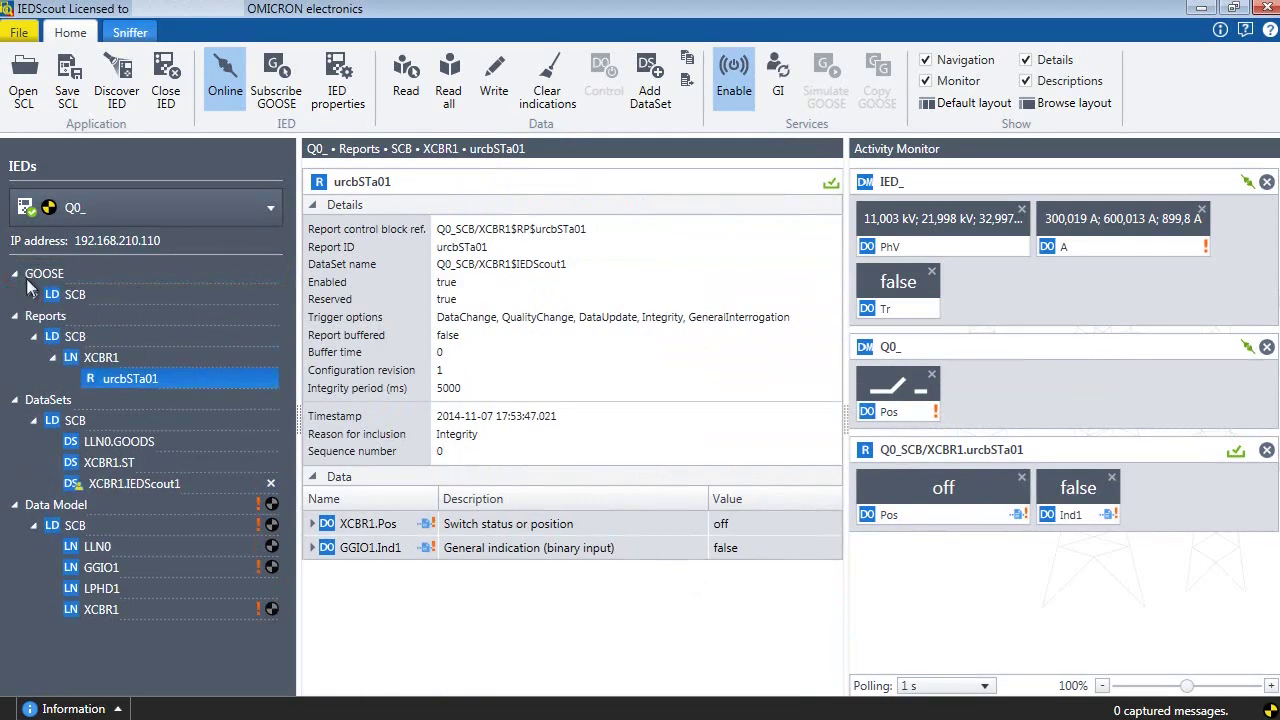
{"action": "left_click", "coordinate": [34, 294]}
{"action": "left_click", "coordinate": [82, 318]}
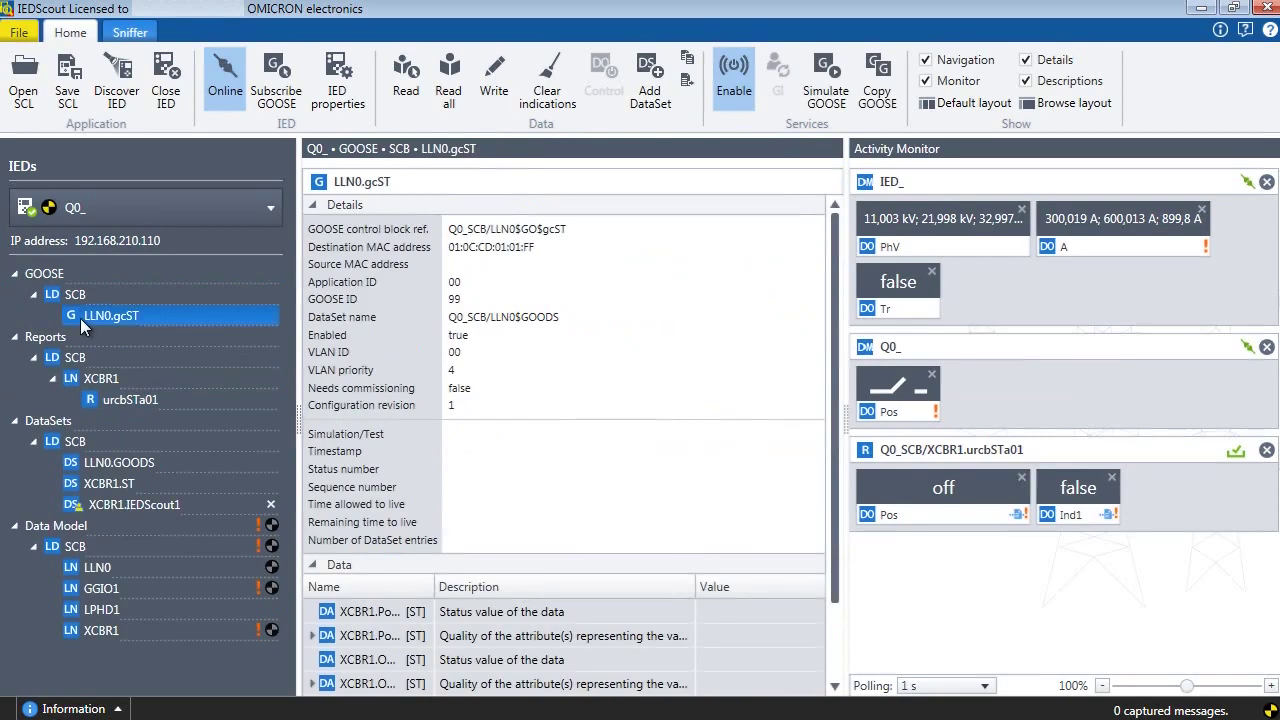
{"action": "left_click", "coordinate": [267, 113]}
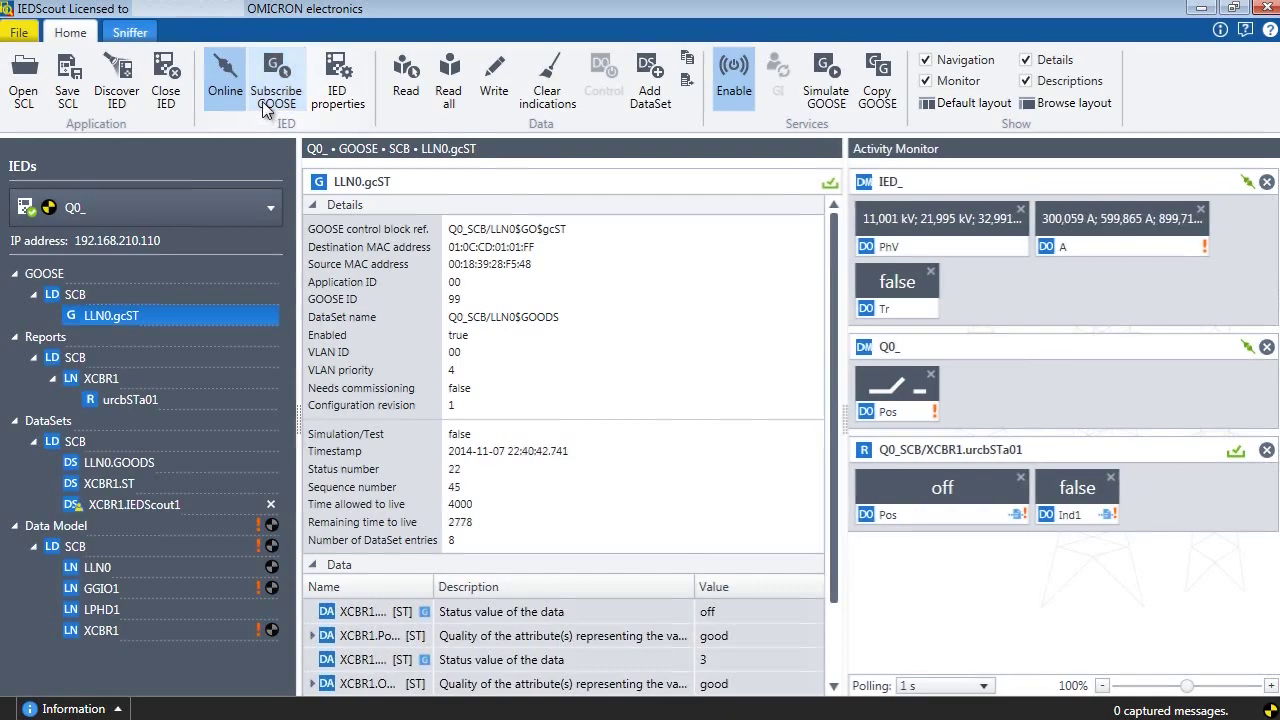
- Add the Q0_SCB/LLN0.gcST GOOSE to the Activity Monitor to watch its values
{"action": "left_click_drag", "start_coordinate": [255, 316], "coordinate": [962, 576]}
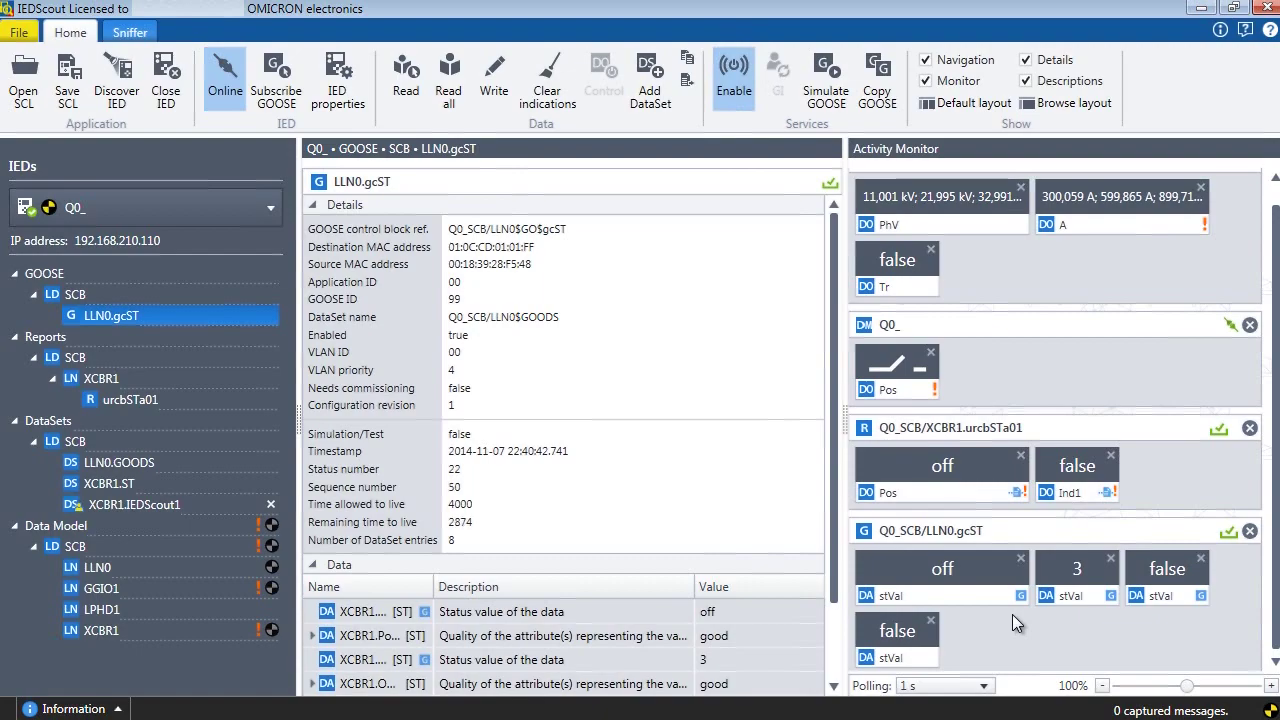
- Simulate the LLN0.gcST GOOSE as its own IED, then close that simulated IED
{"action": "left_click", "coordinate": [832, 109]}
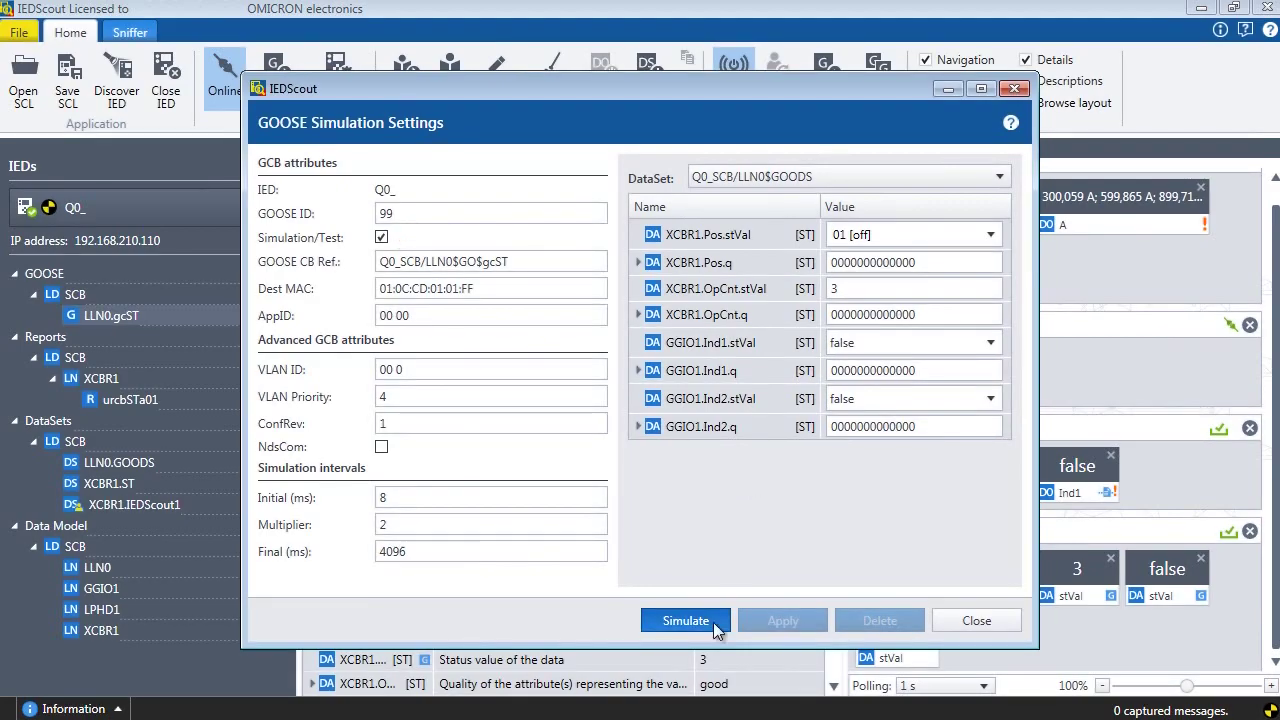
{"action": "left_click", "coordinate": [686, 621]}
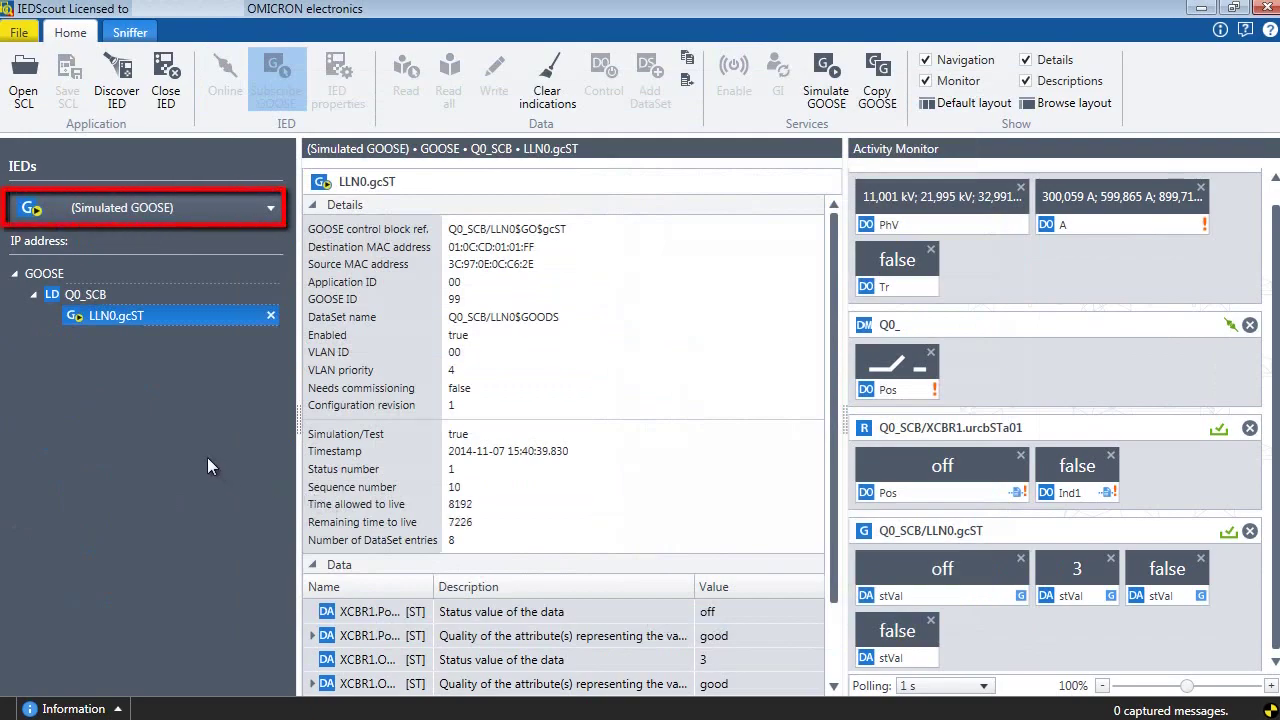
{"action": "left_click", "coordinate": [166, 88]}
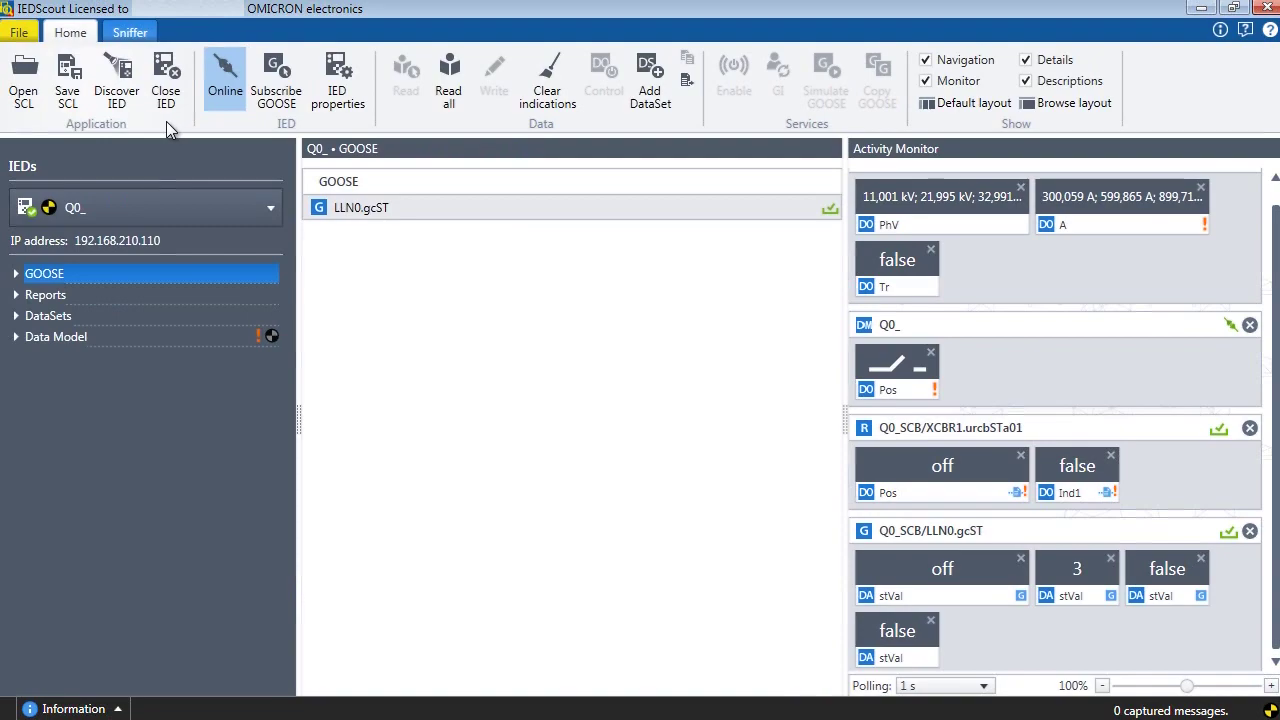
- Cancel the Save SCL dialog with Edition 2 (Schema V3.1) kept, then start opening an SCL file
{"action": "left_click", "coordinate": [82, 104]}
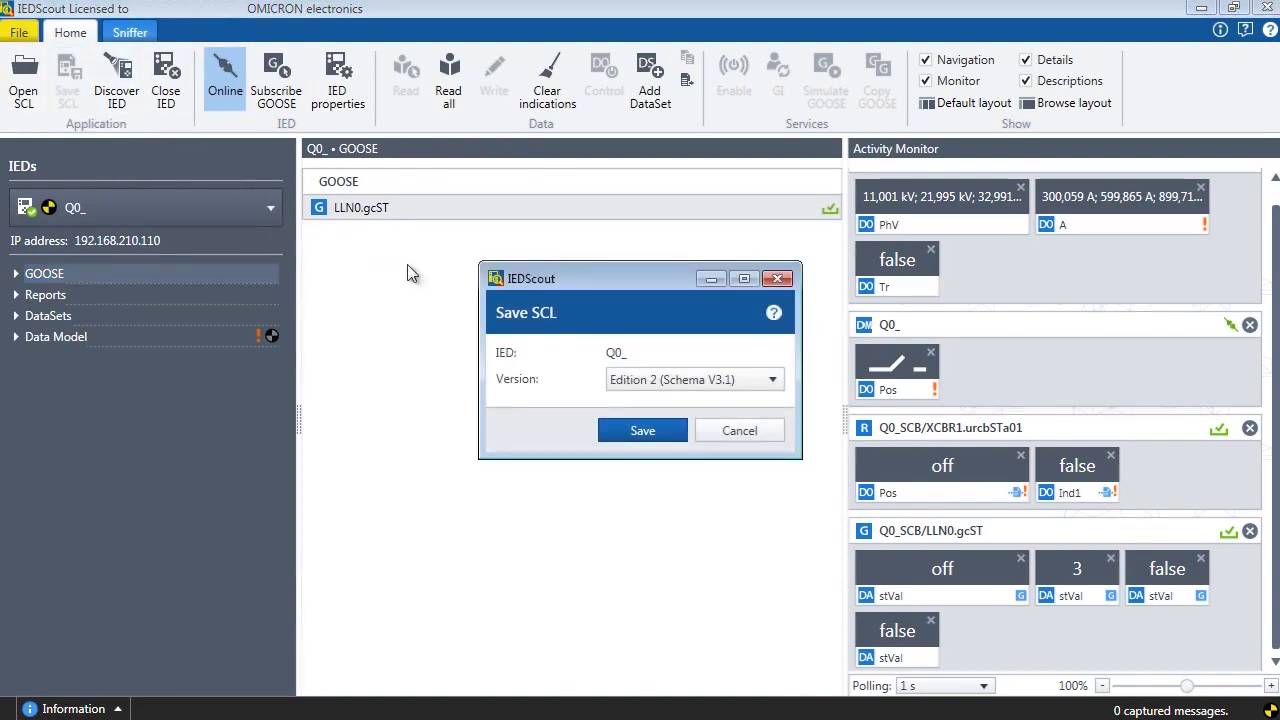
{"action": "left_click", "coordinate": [696, 386]}
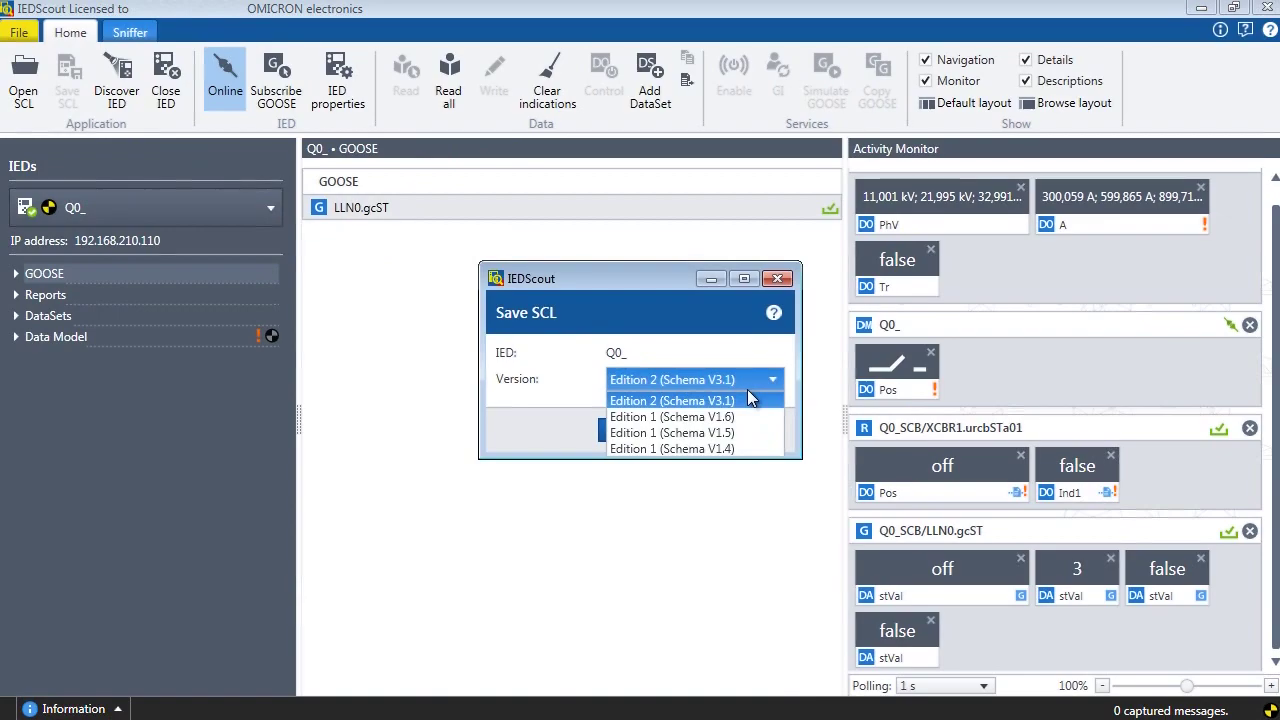
{"action": "left_click", "coordinate": [747, 392]}
{"action": "left_click", "coordinate": [742, 433]}
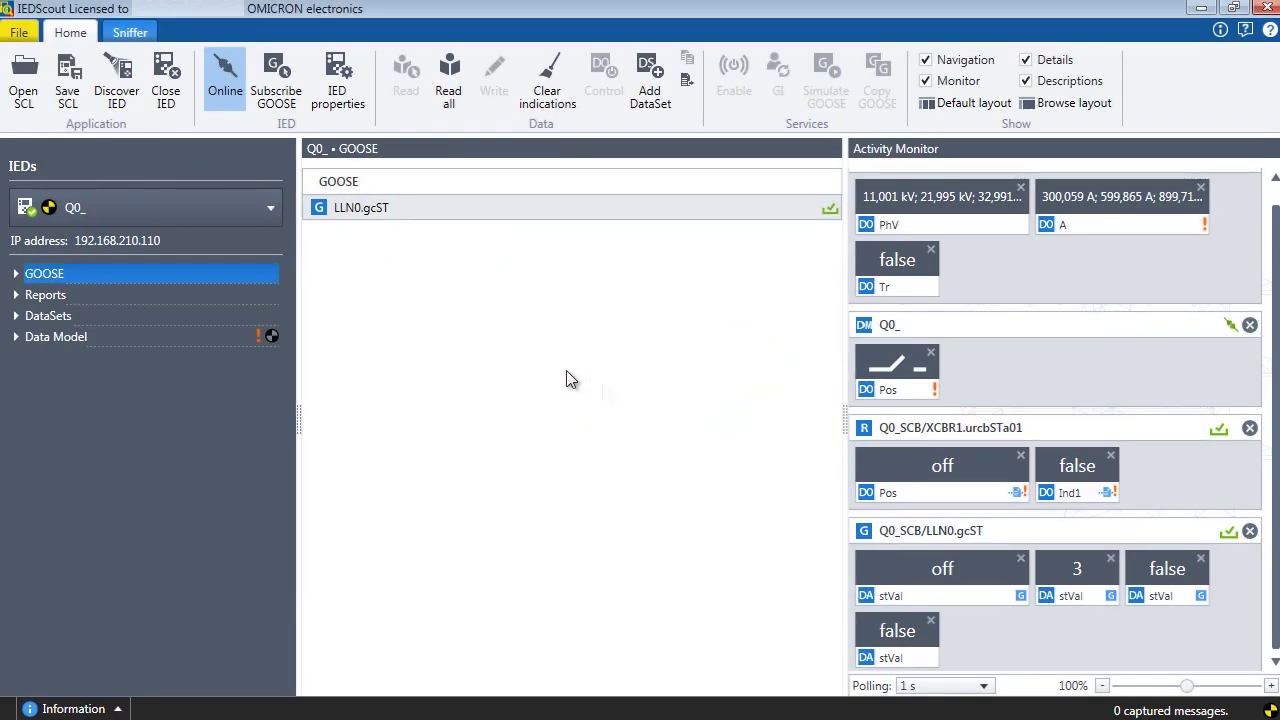
{"action": "left_click", "coordinate": [37, 113]}
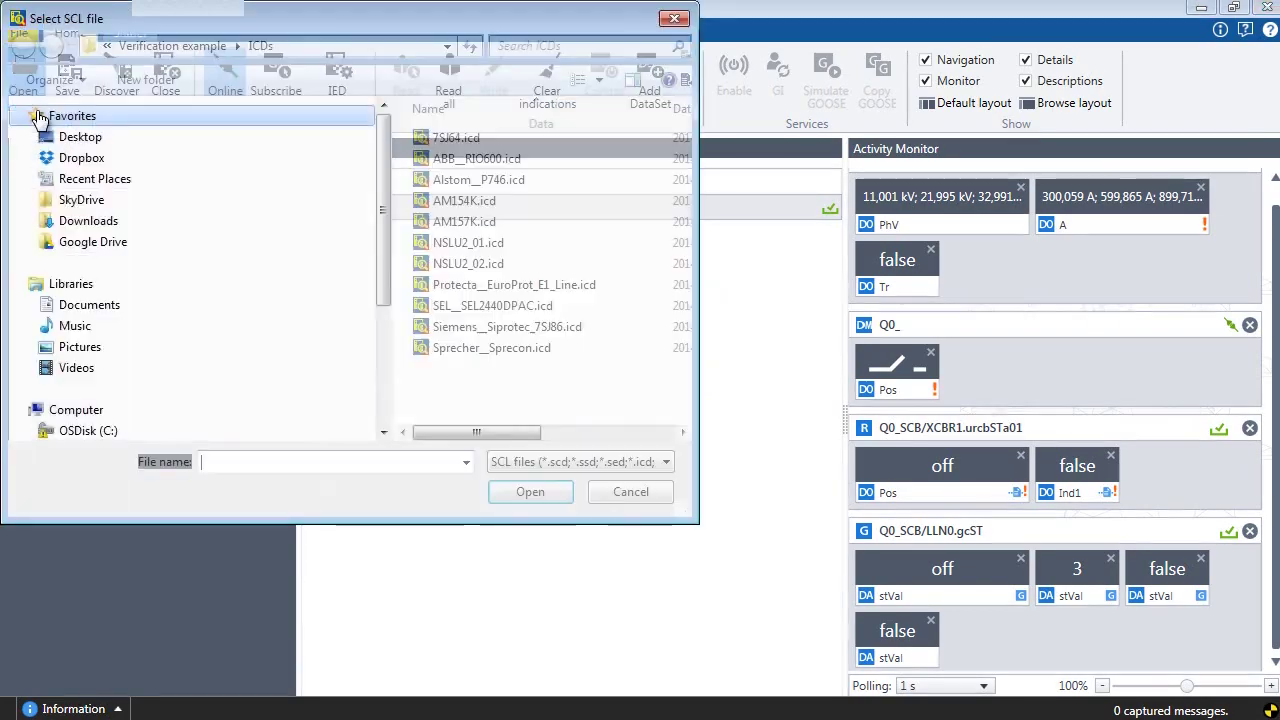
- Load 7SJ64.icd as IED_01, review its SCL warning in Status History, and connect it online
{"action": "left_click", "coordinate": [420, 140]}
{"action": "left_click", "coordinate": [510, 492]}
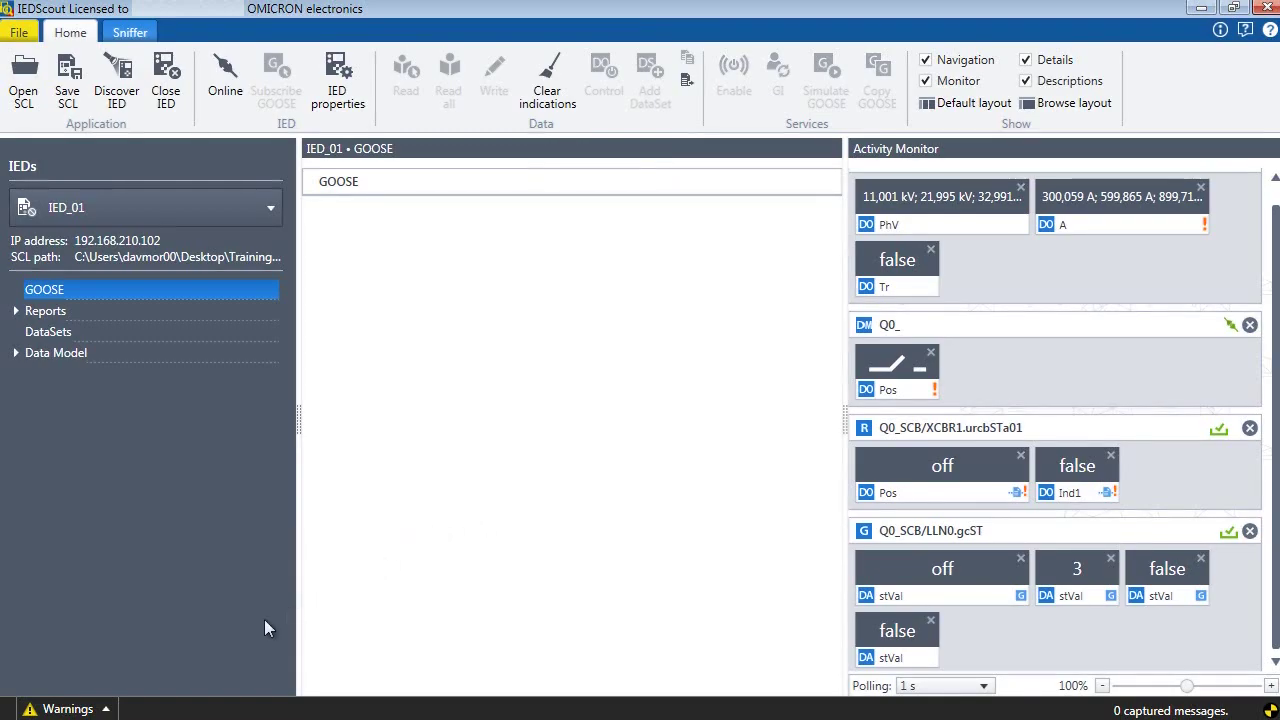
{"action": "left_click", "coordinate": [108, 708]}
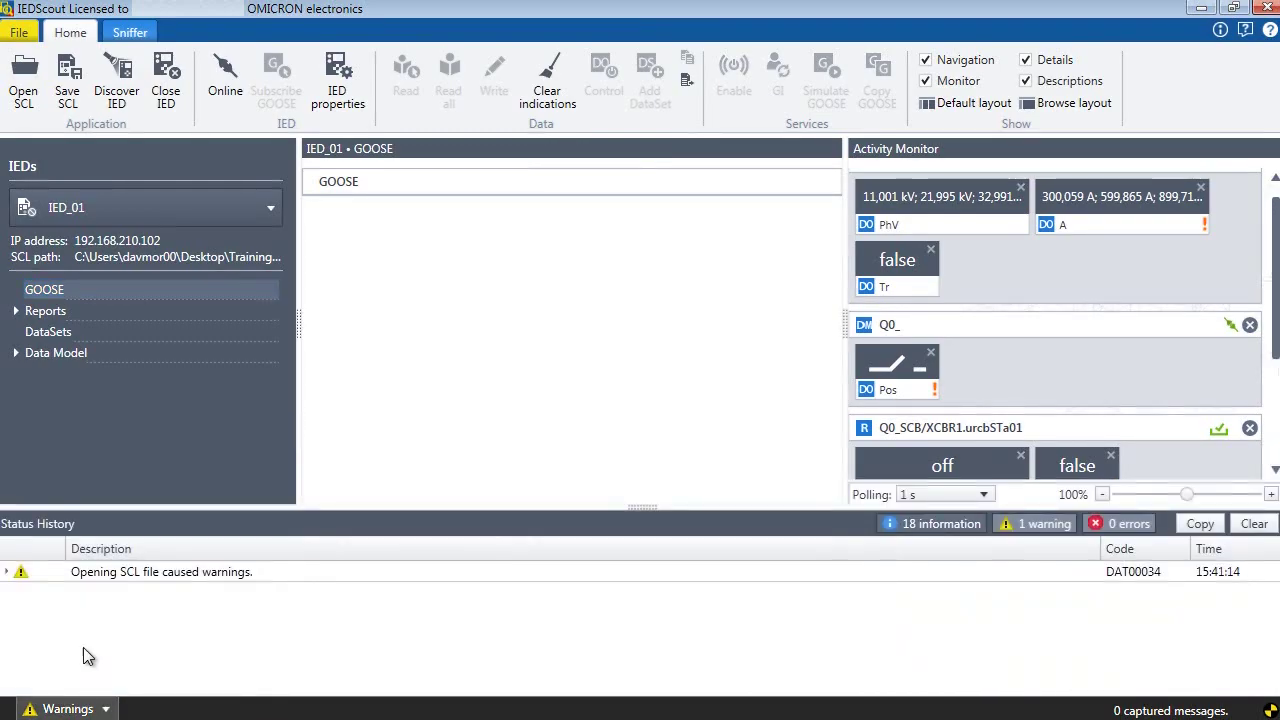
{"action": "left_click", "coordinate": [8, 577]}
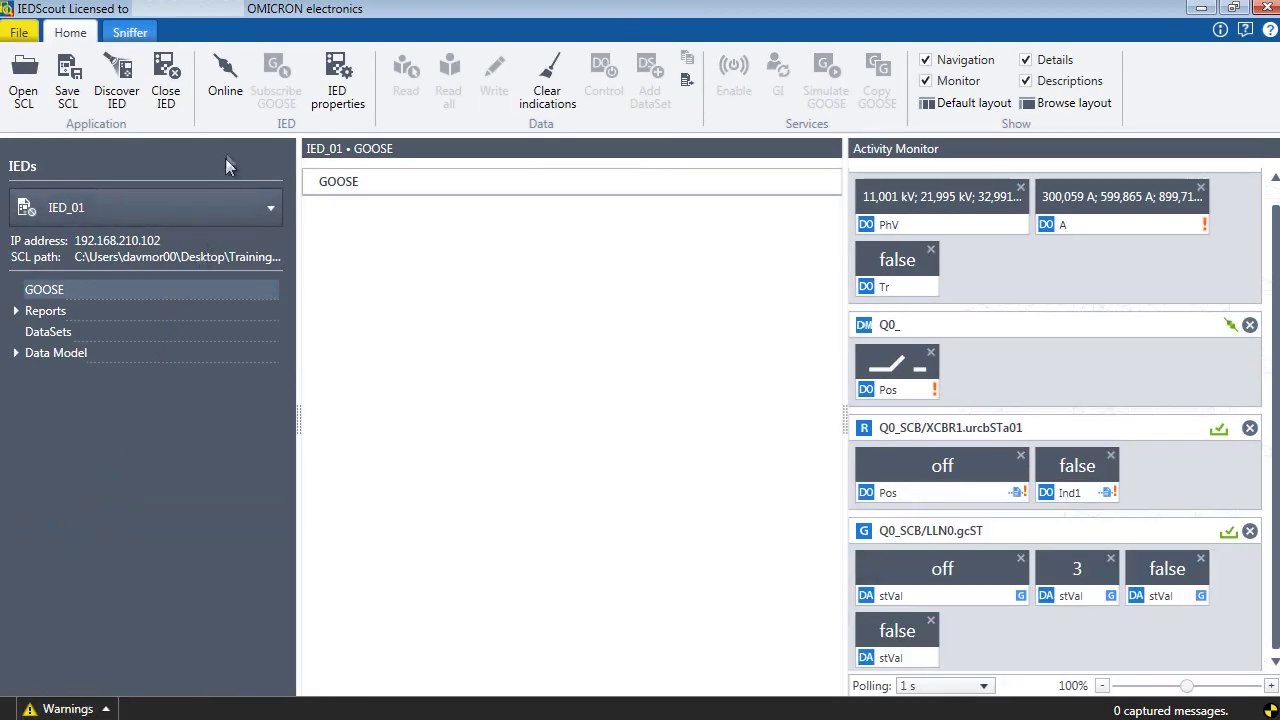
{"action": "left_click", "coordinate": [228, 108]}
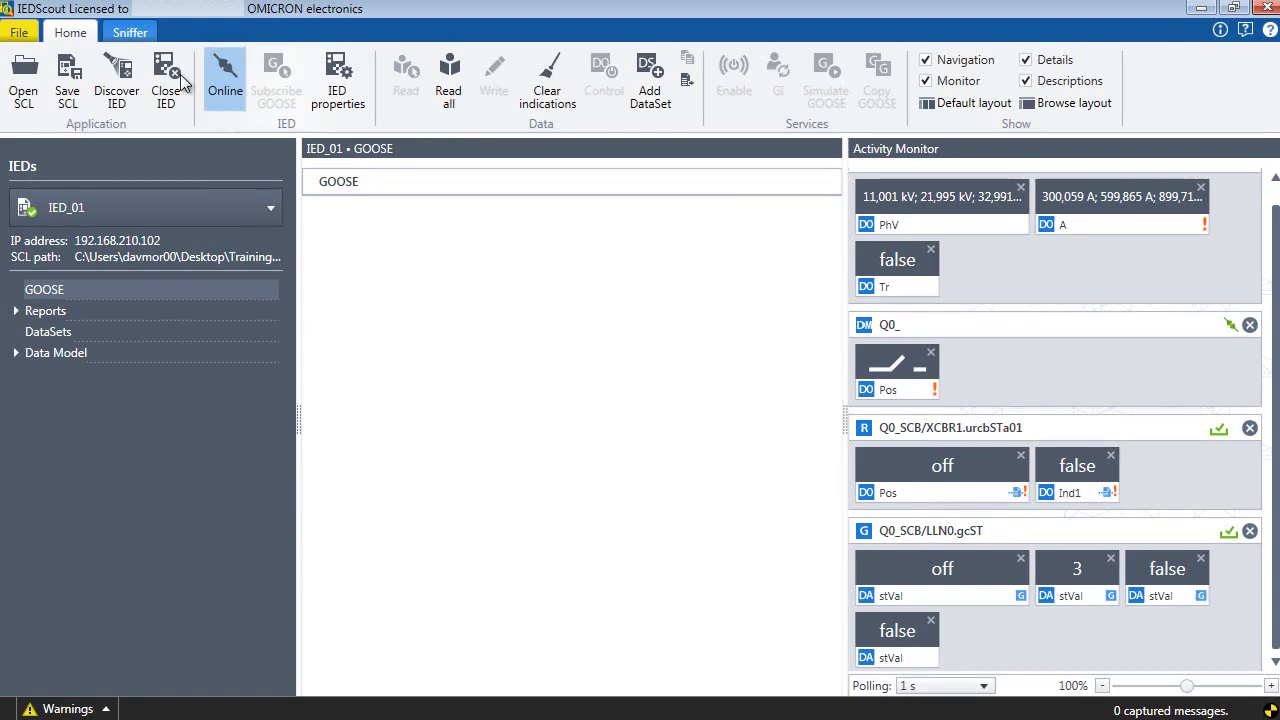
{"action": "left_click", "coordinate": [138, 35]}
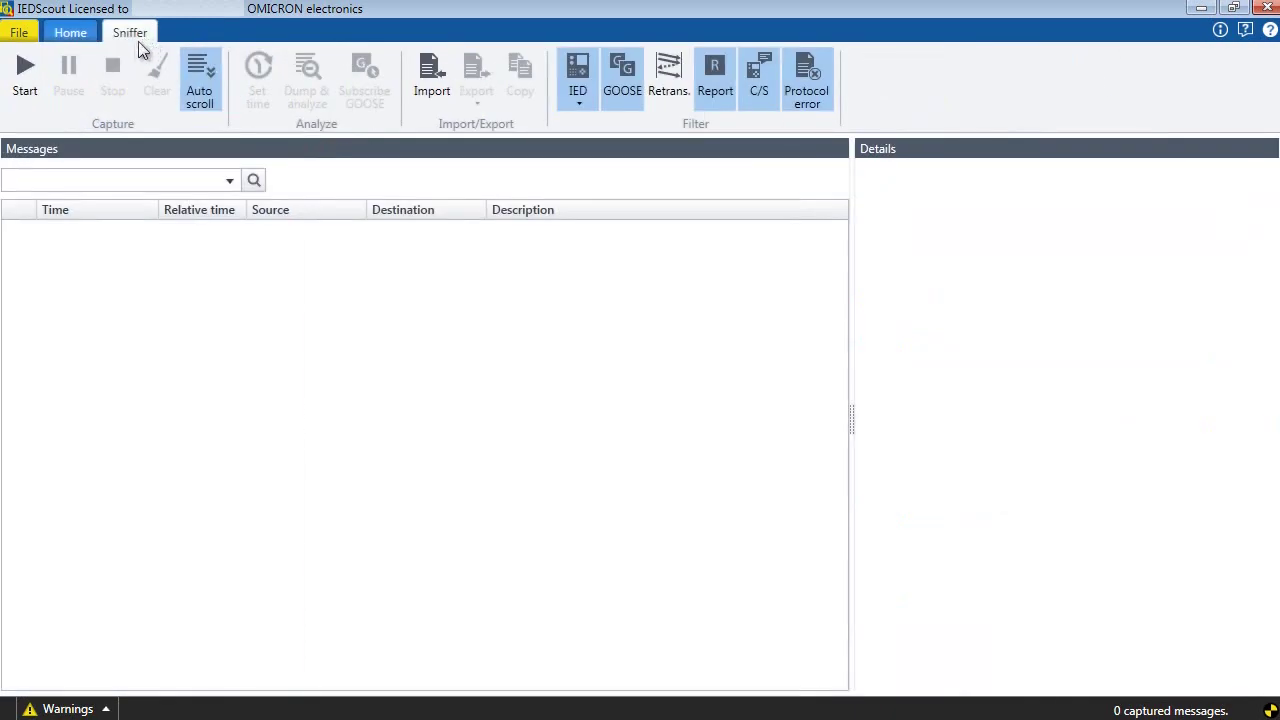
- Capture network traffic in the Sniffer until 18 of 22 messages are collected, then stop
{"action": "left_click", "coordinate": [26, 85]}
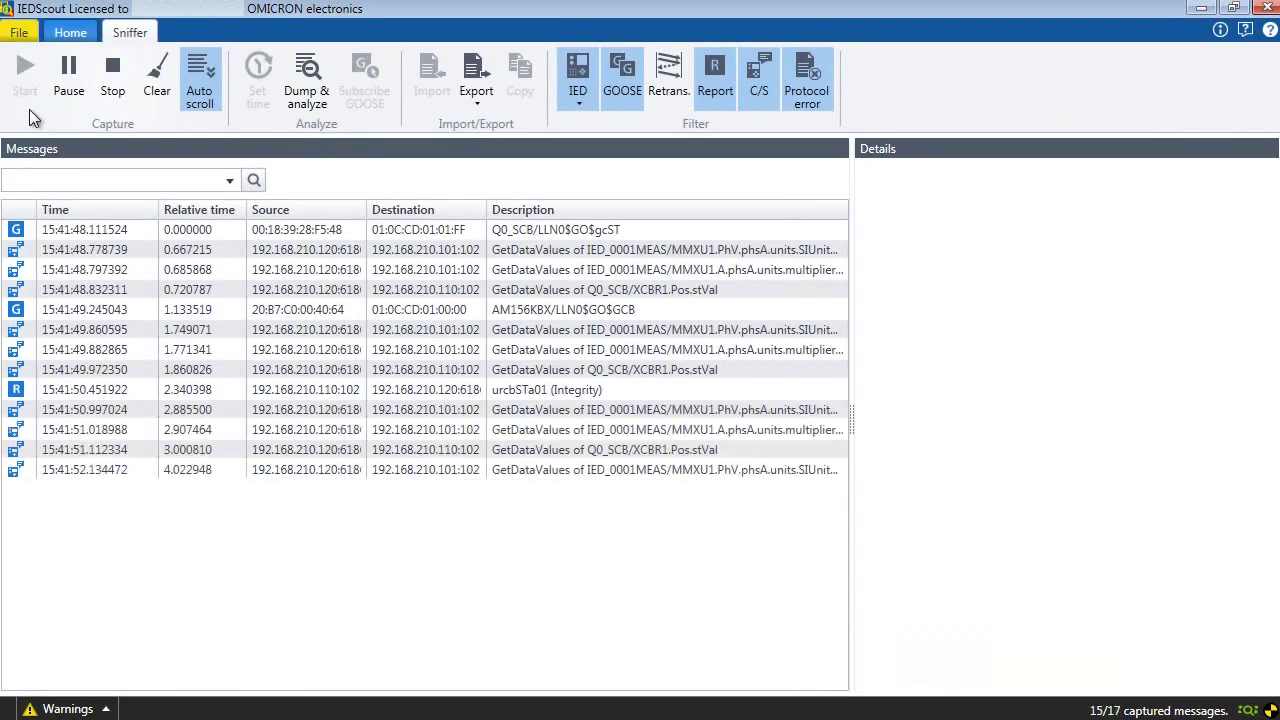
{"action": "left_click", "coordinate": [107, 112]}
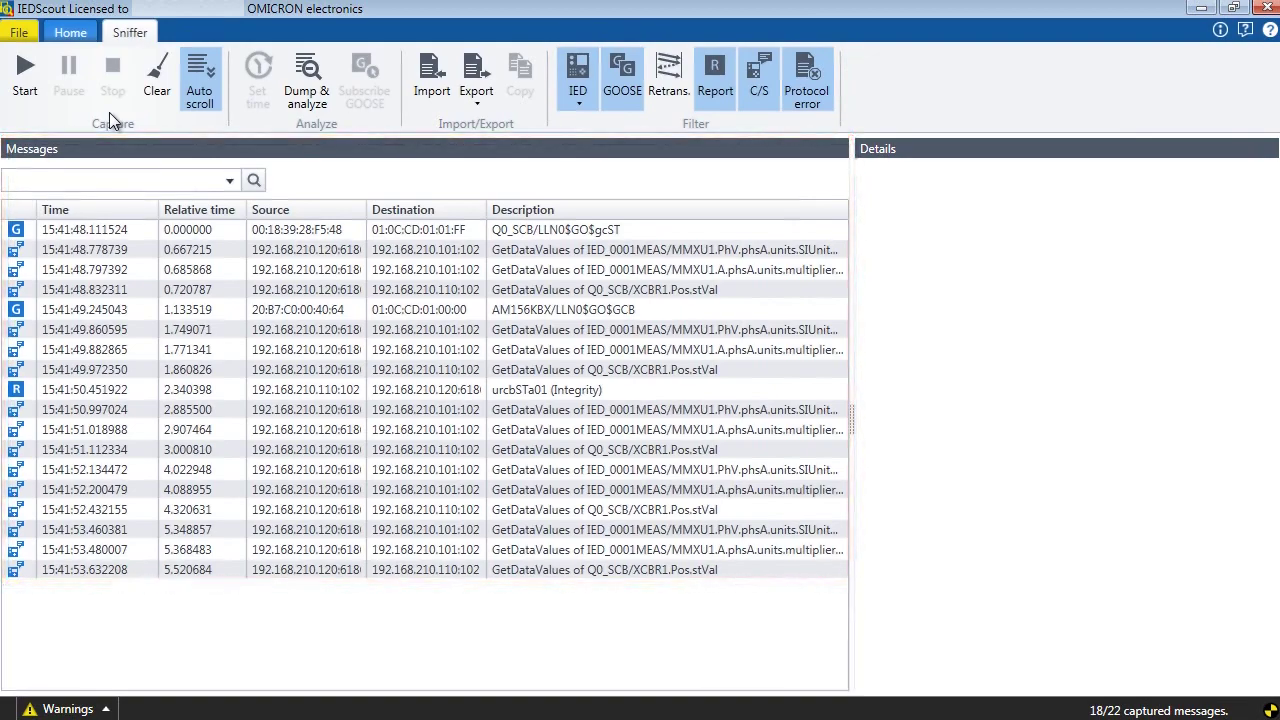
- Inspect the captured AM156KBX GOOSE and its dataset values, then subscribe it as an Unknown GOOSE
{"action": "left_click", "coordinate": [125, 251]}
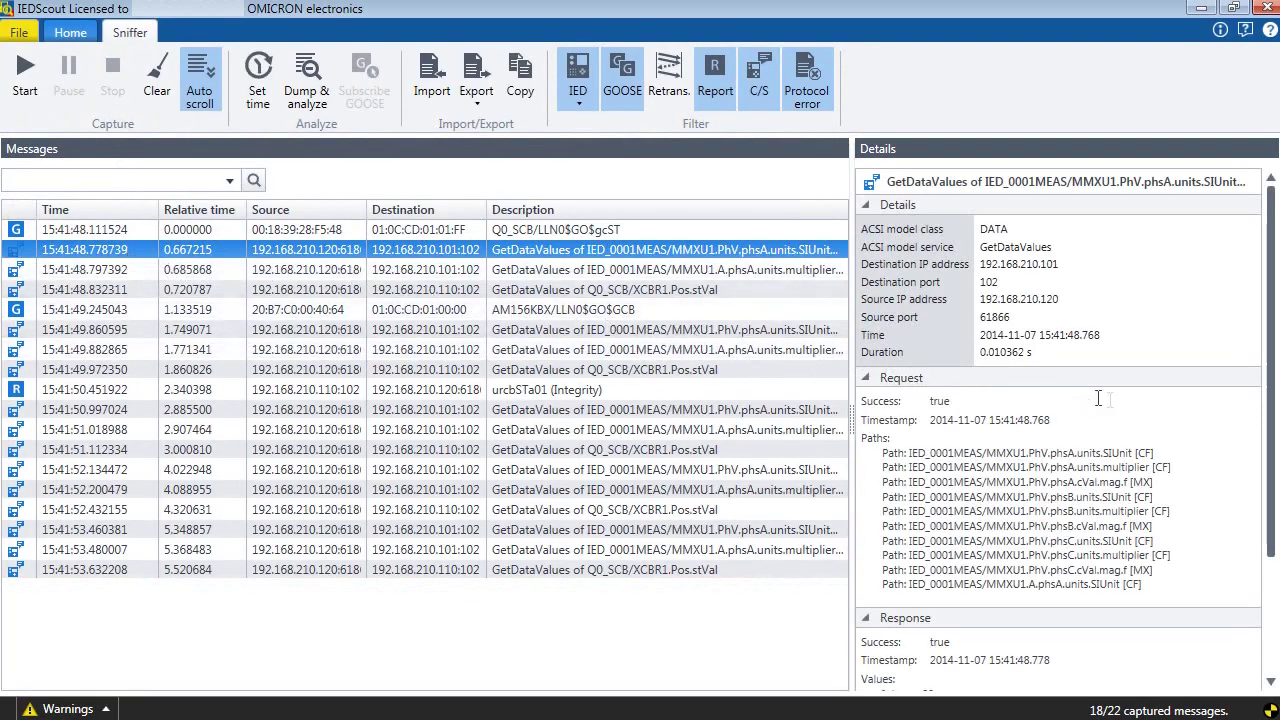
{"action": "scroll", "coordinate": [1270, 436], "scroll_direction": "down", "scroll_amount": 3}
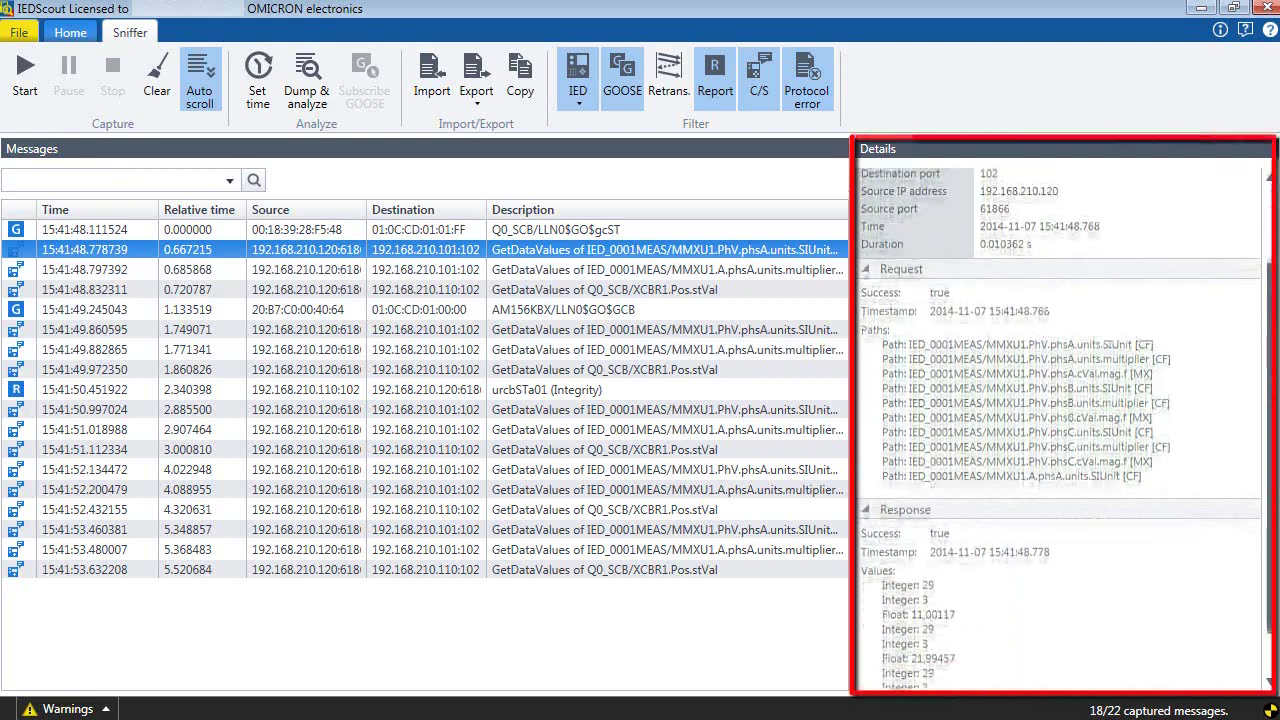
{"action": "left_click", "coordinate": [604, 314]}
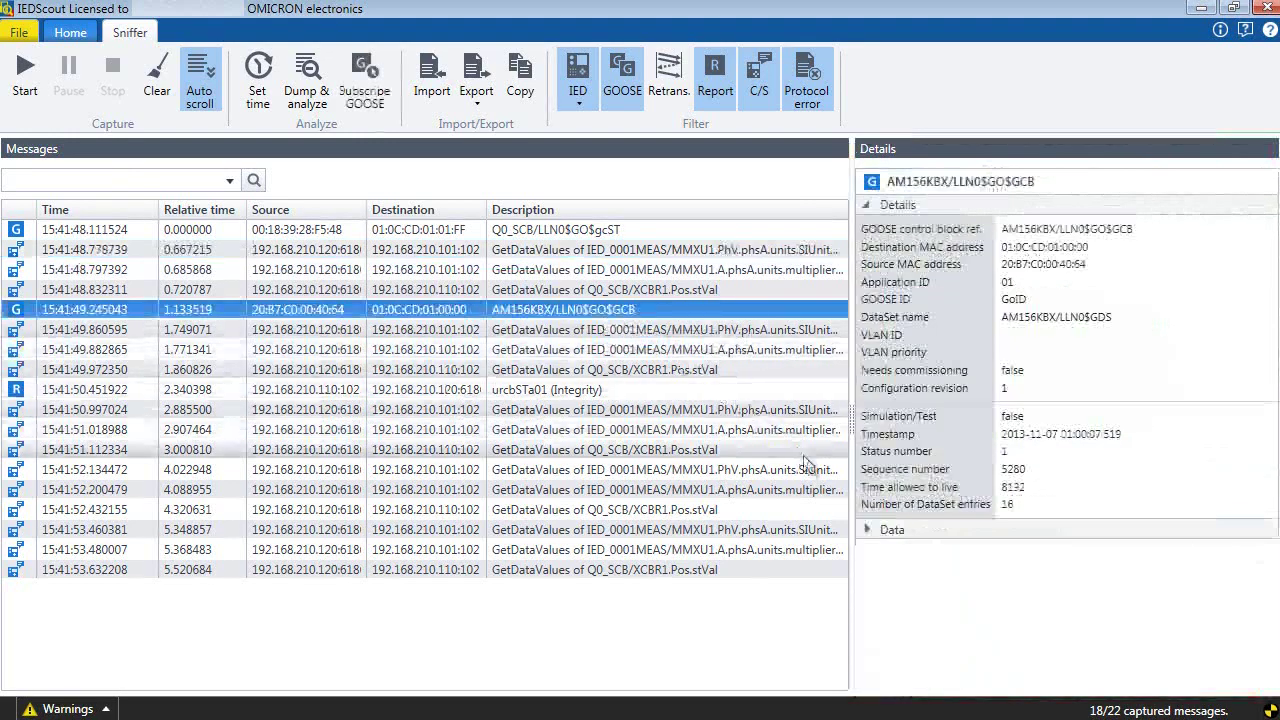
{"action": "left_click", "coordinate": [862, 530]}
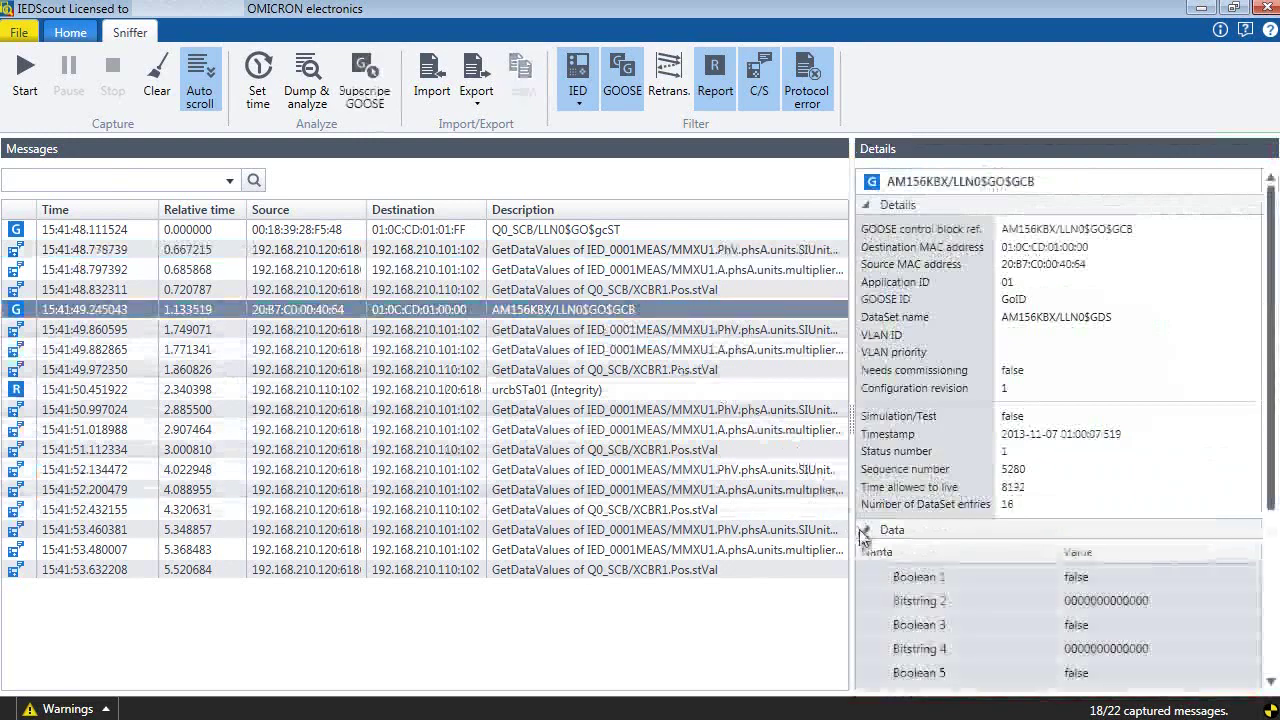
{"action": "left_click", "coordinate": [385, 108]}
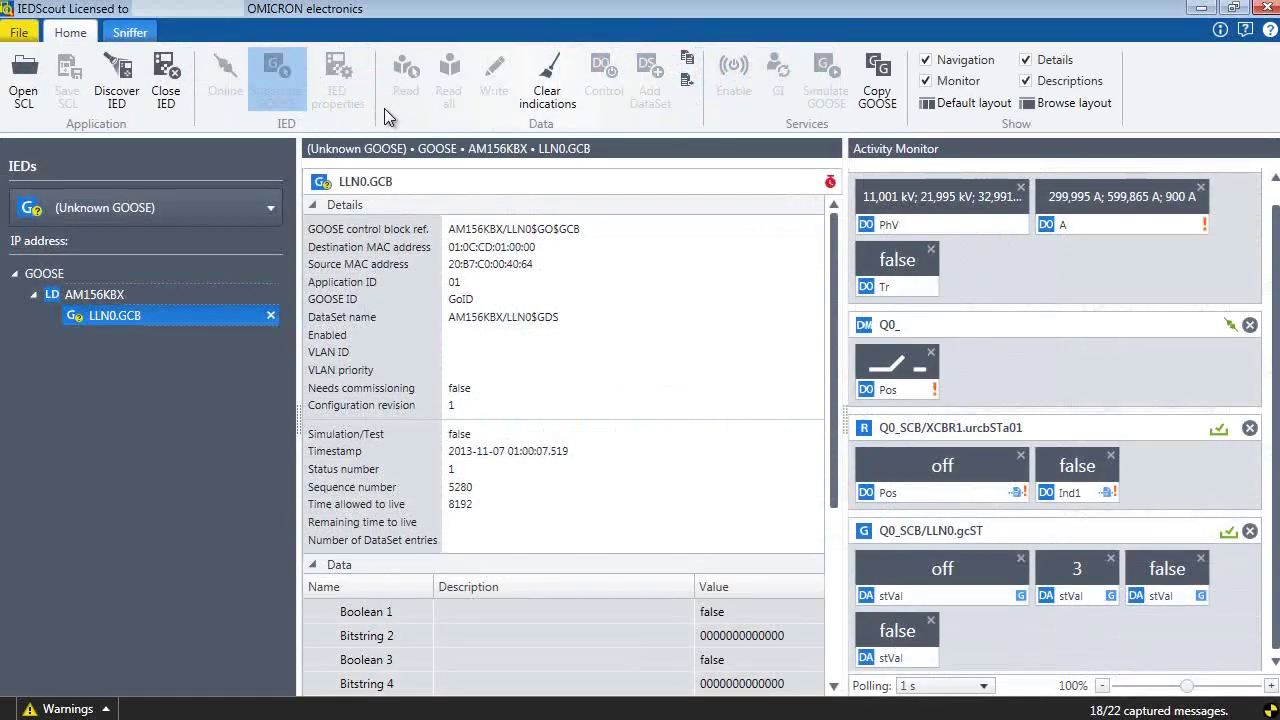
{"action": "left_click", "coordinate": [150, 32]}
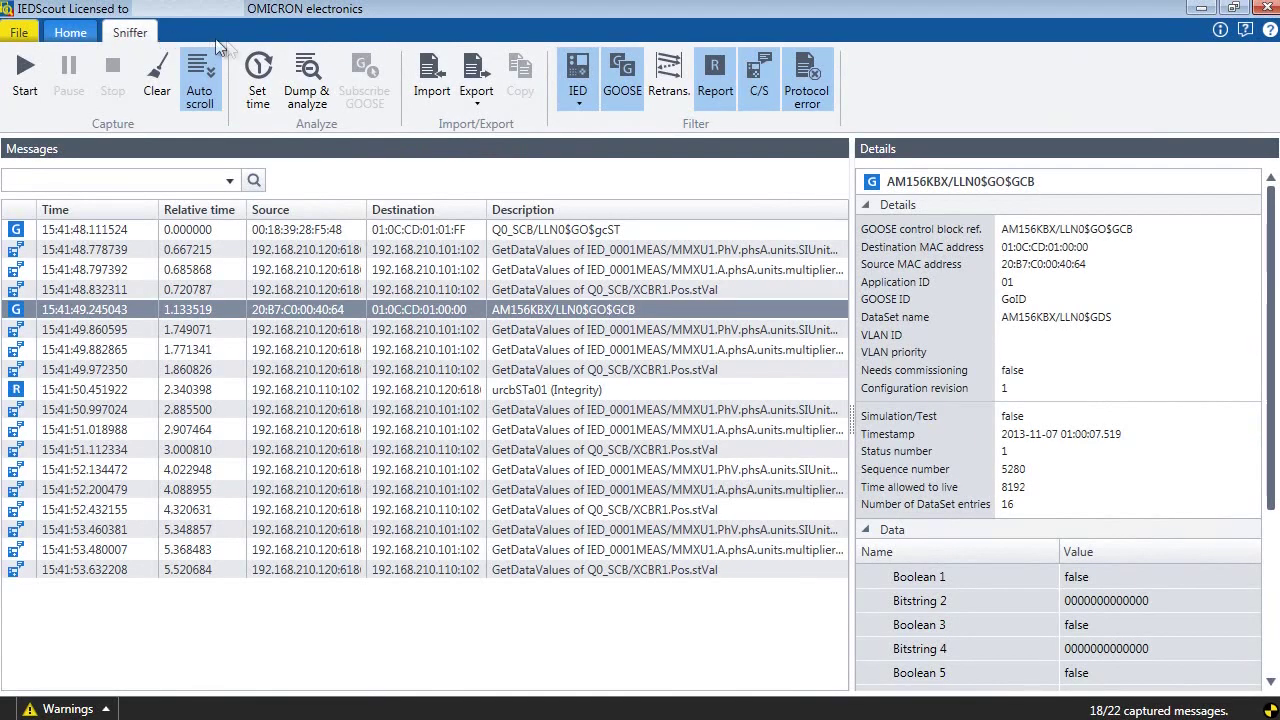
- Export the whole Sniffer capture as a CSV file
{"action": "left_click", "coordinate": [493, 103]}
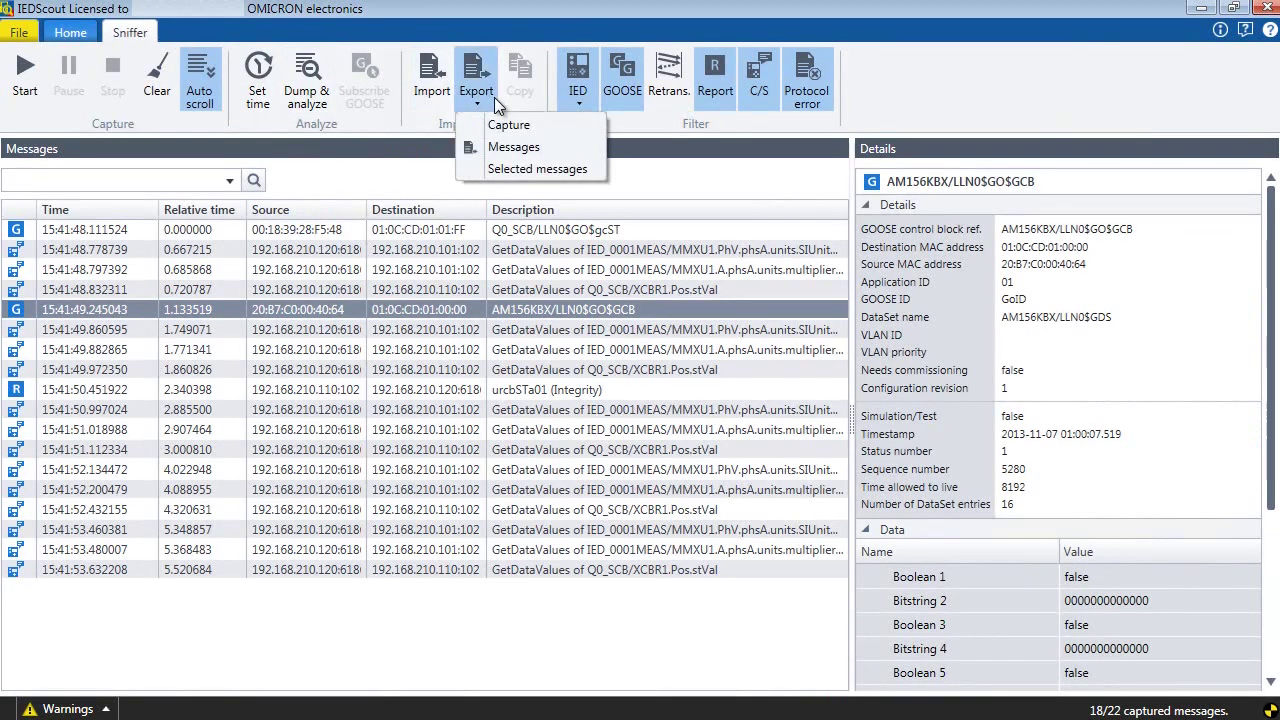
{"action": "left_click", "coordinate": [559, 121]}
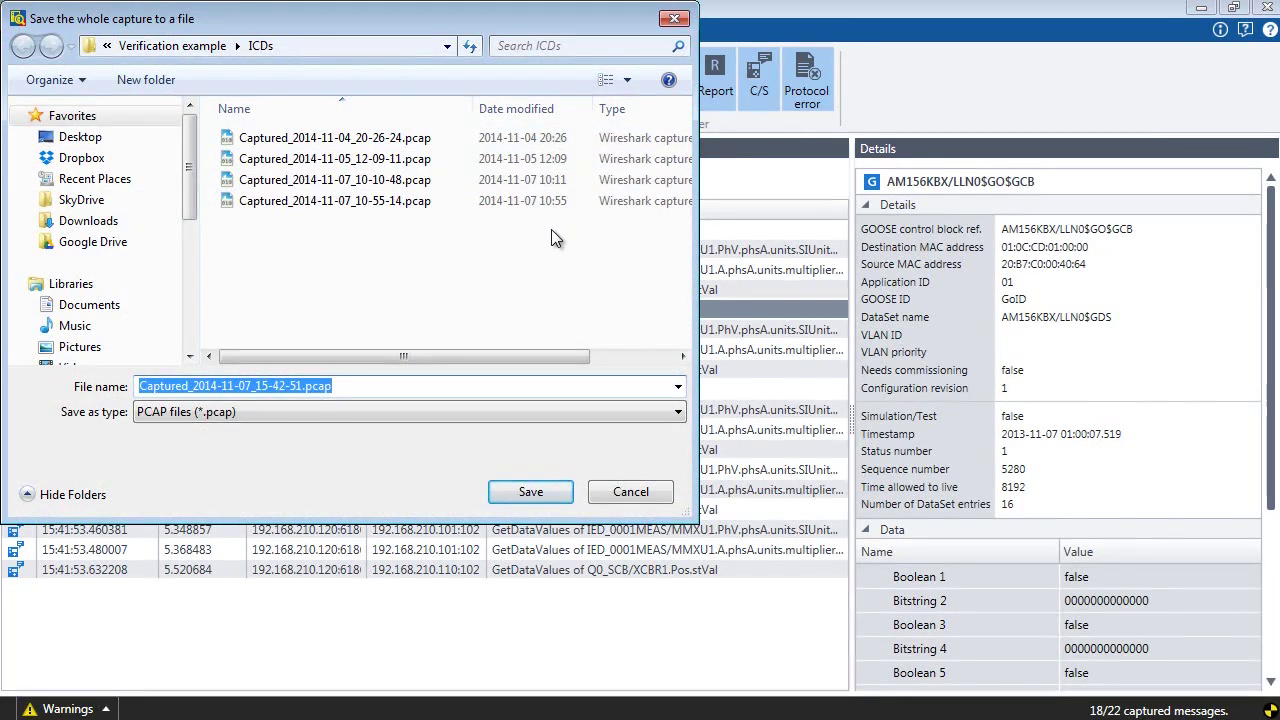
{"action": "left_click", "coordinate": [570, 411]}
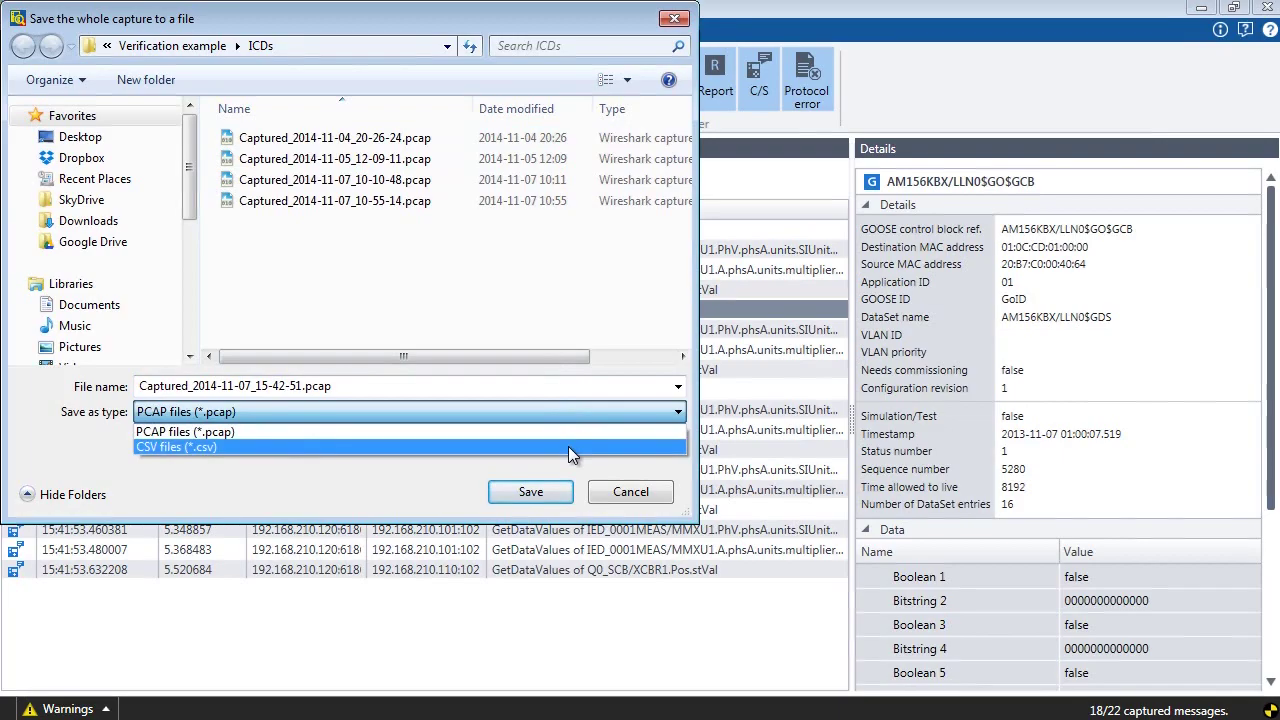
{"action": "left_click", "coordinate": [568, 446]}
{"action": "left_click", "coordinate": [531, 491]}
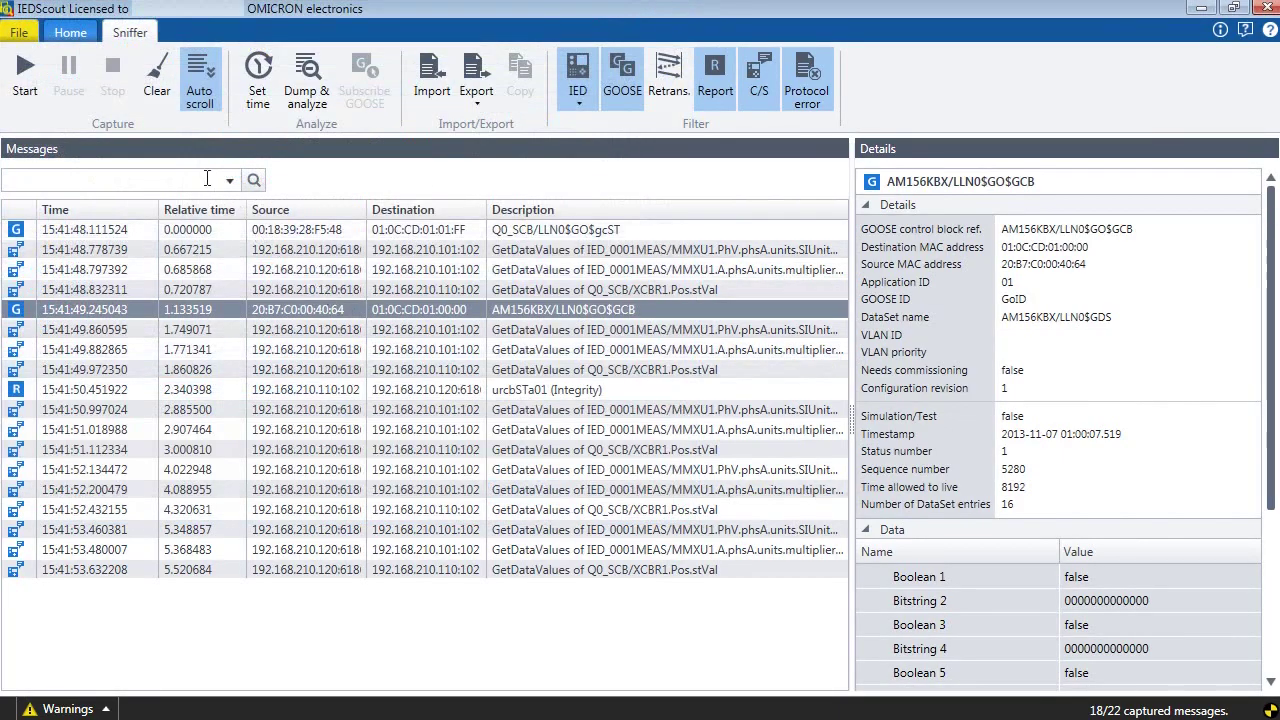
{"action": "left_click", "coordinate": [84, 35]}
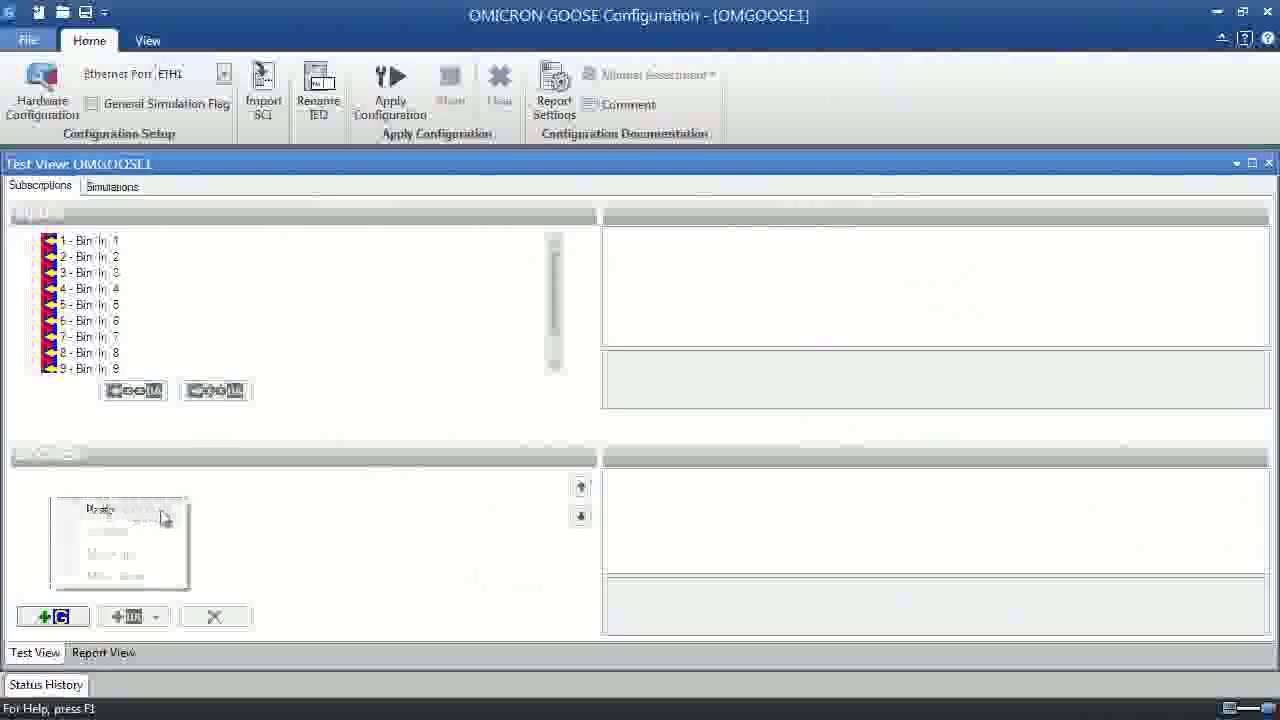
- Paste the AM156KBX GOOSE as a subscription and expand it to list its Dataset attributes
{"action": "left_click", "coordinate": [170, 512]}
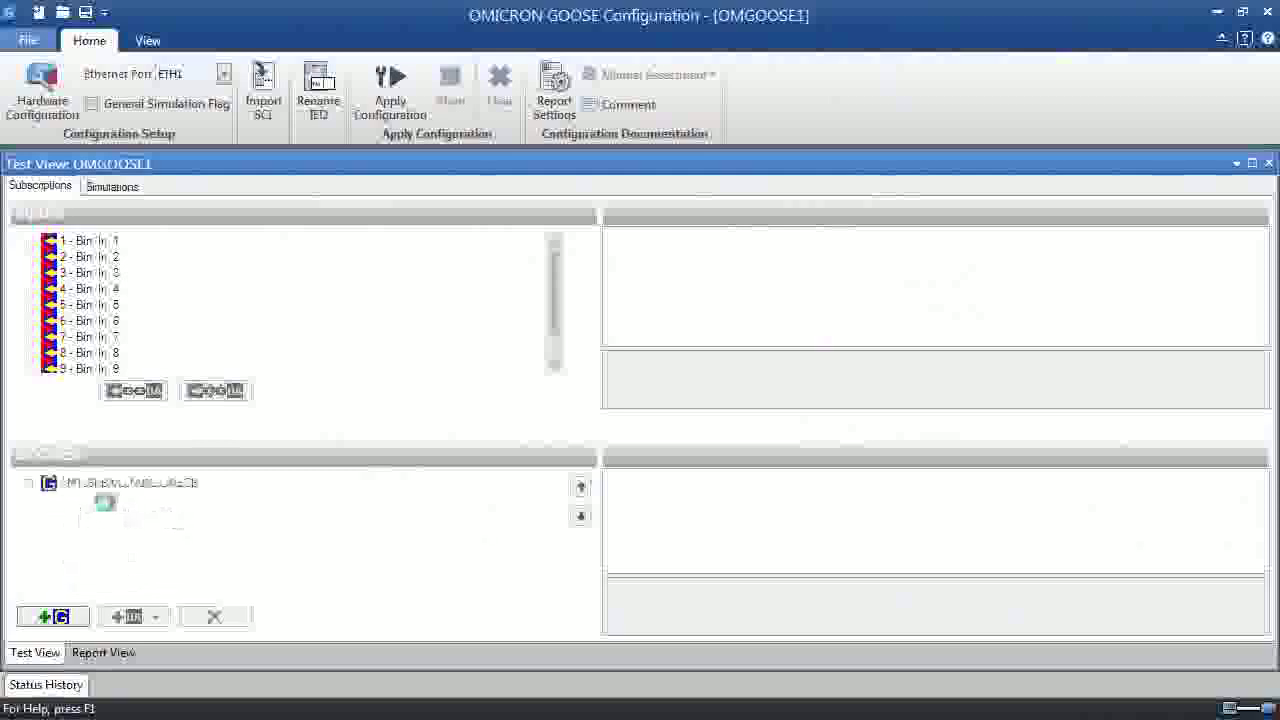
{"action": "left_click", "coordinate": [29, 484]}
{"action": "left_click", "coordinate": [48, 499]}
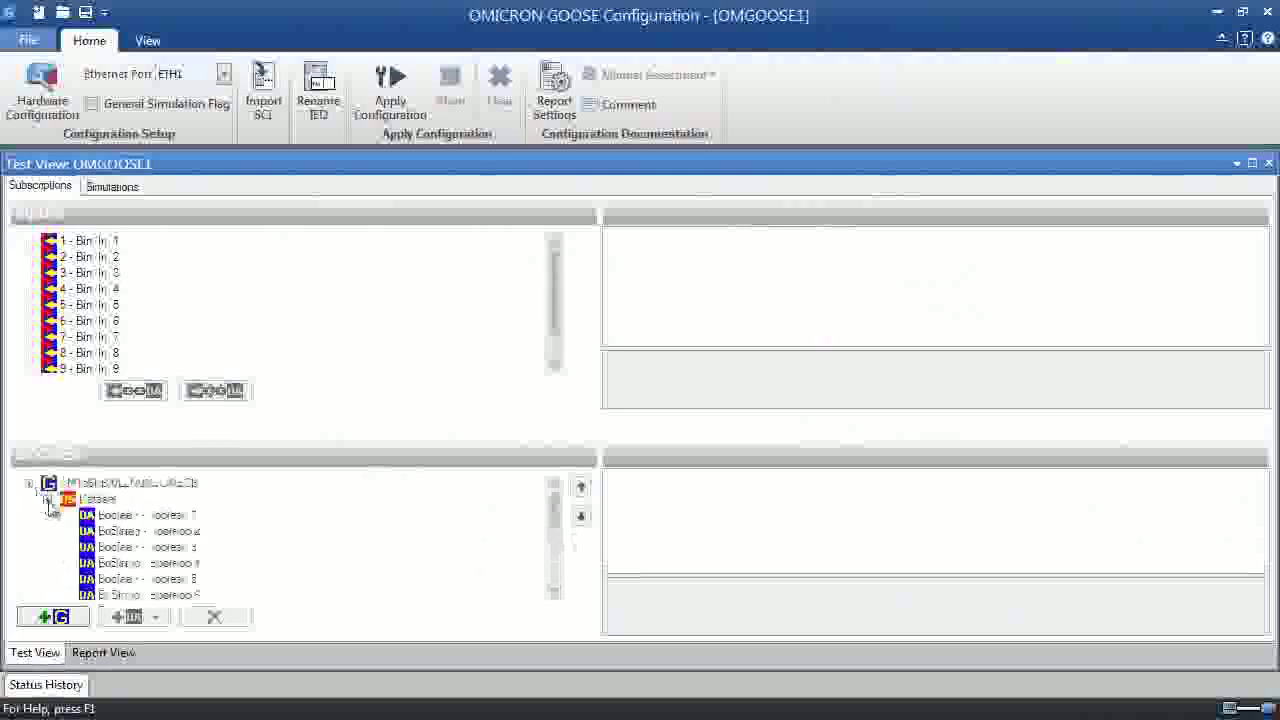